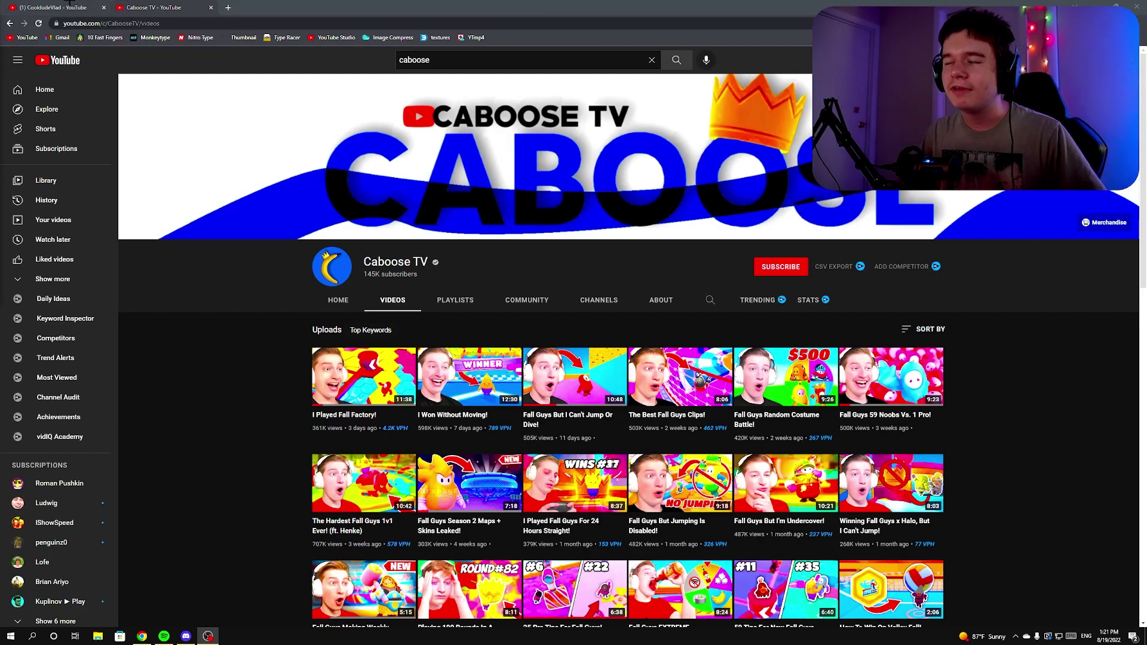
Switch to the first tab, showing the creator's own channel Videos page
left_click(70, 7)
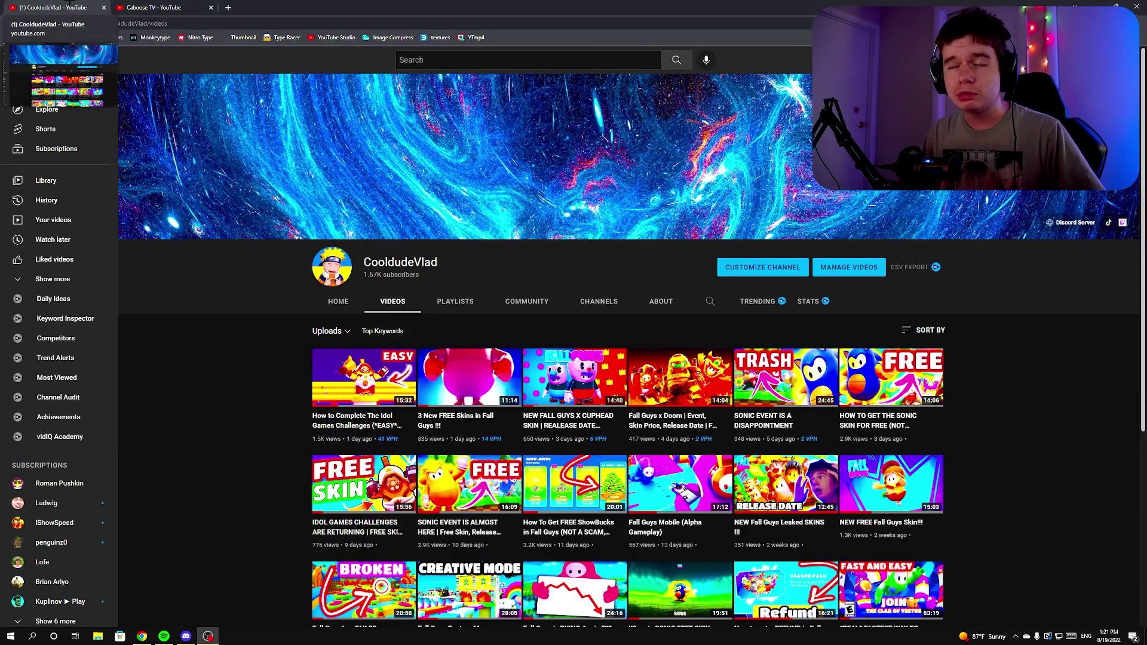
Open 'How to Complete The Idol Games Challenges (*EASY*)' and expand its full description
left_click(364, 377)
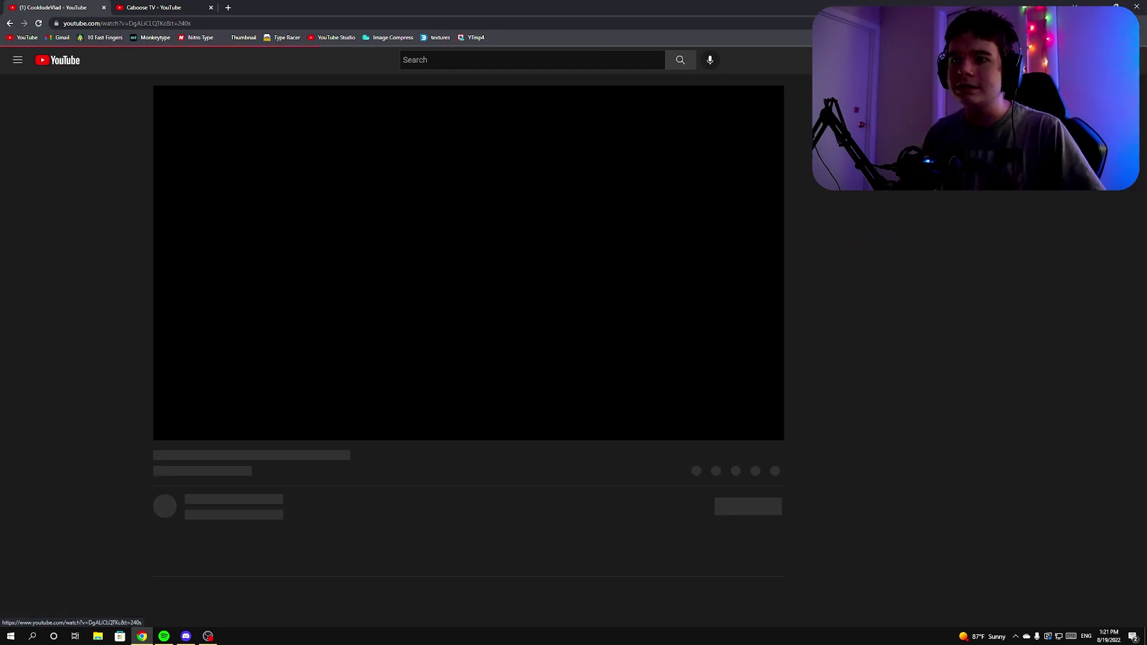
key("ctrl+a")
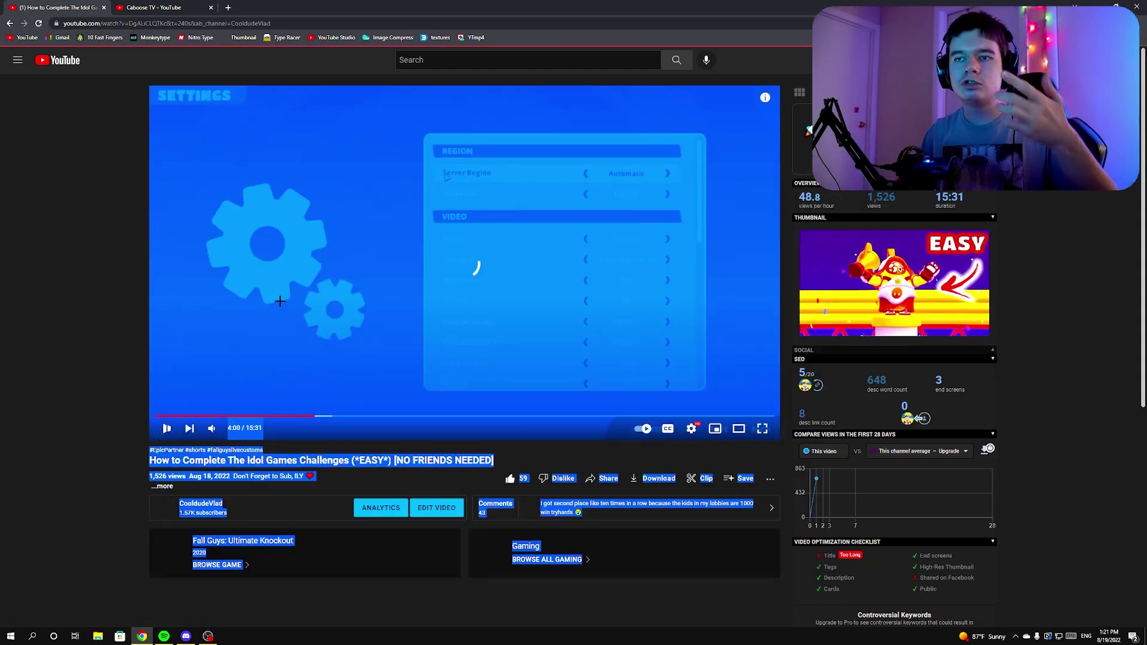
left_click(90, 420)
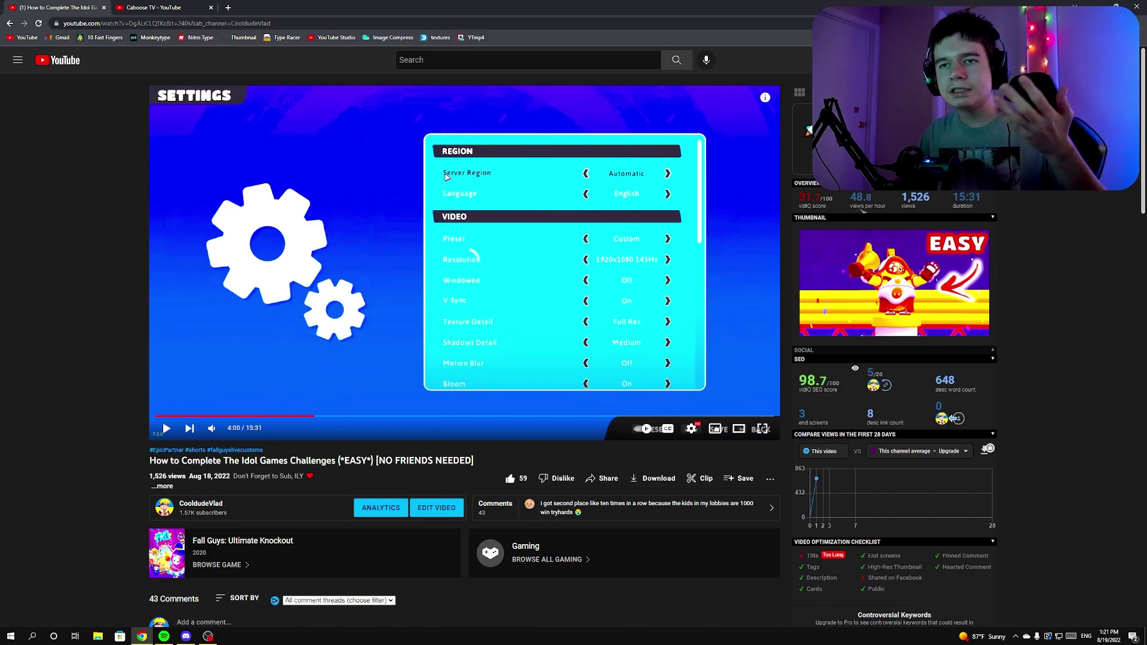
left_click(167, 490)
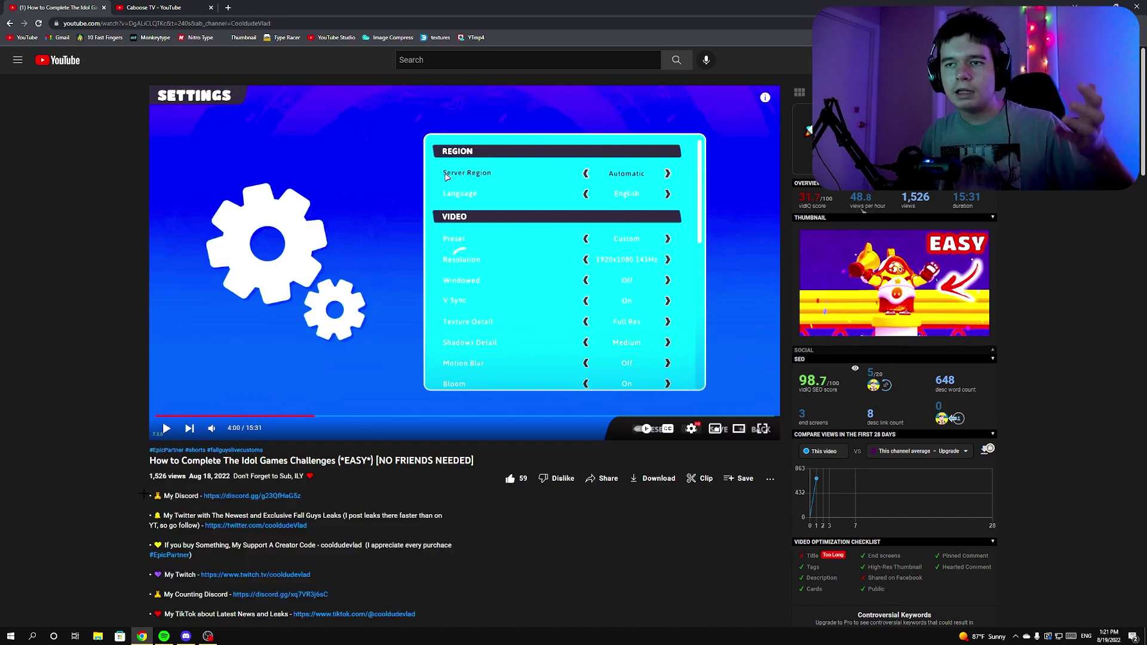
scroll(214, 397, "down", 2)
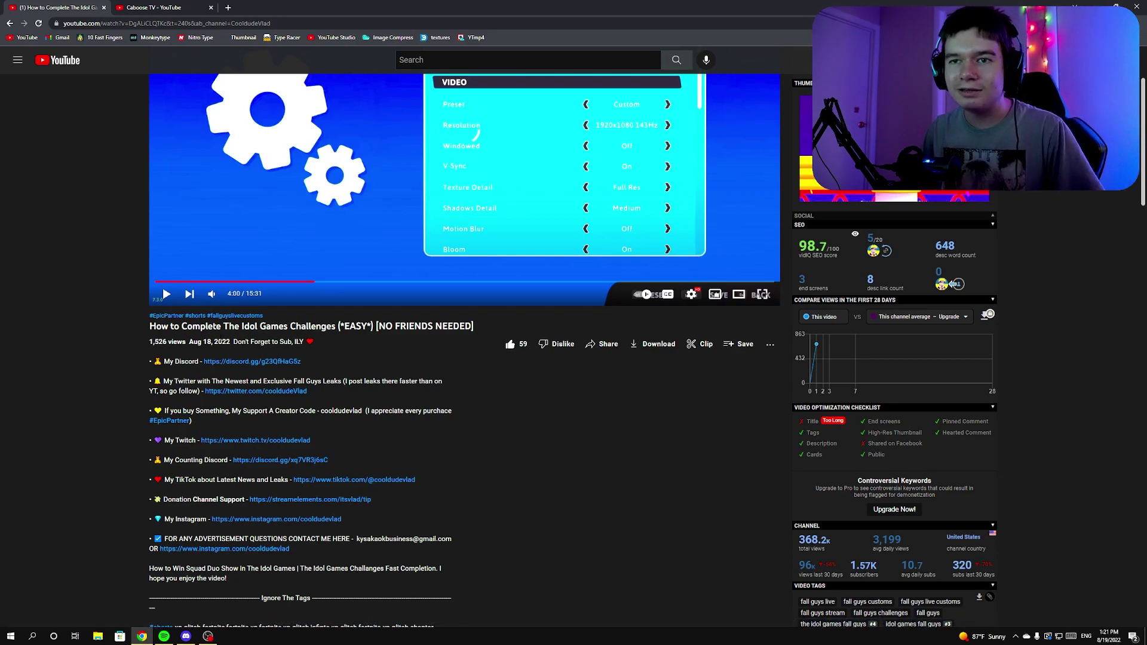
Join the server from the description's Discord invite and open #find-a-friend
left_click(225, 363)
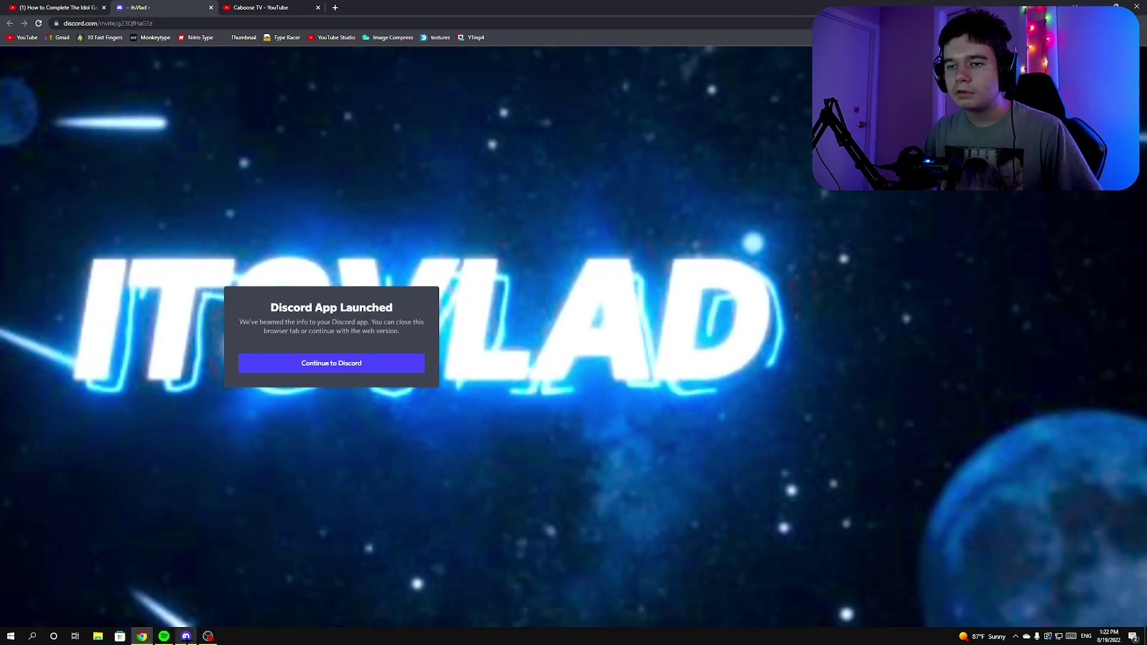
left_click(185, 636)
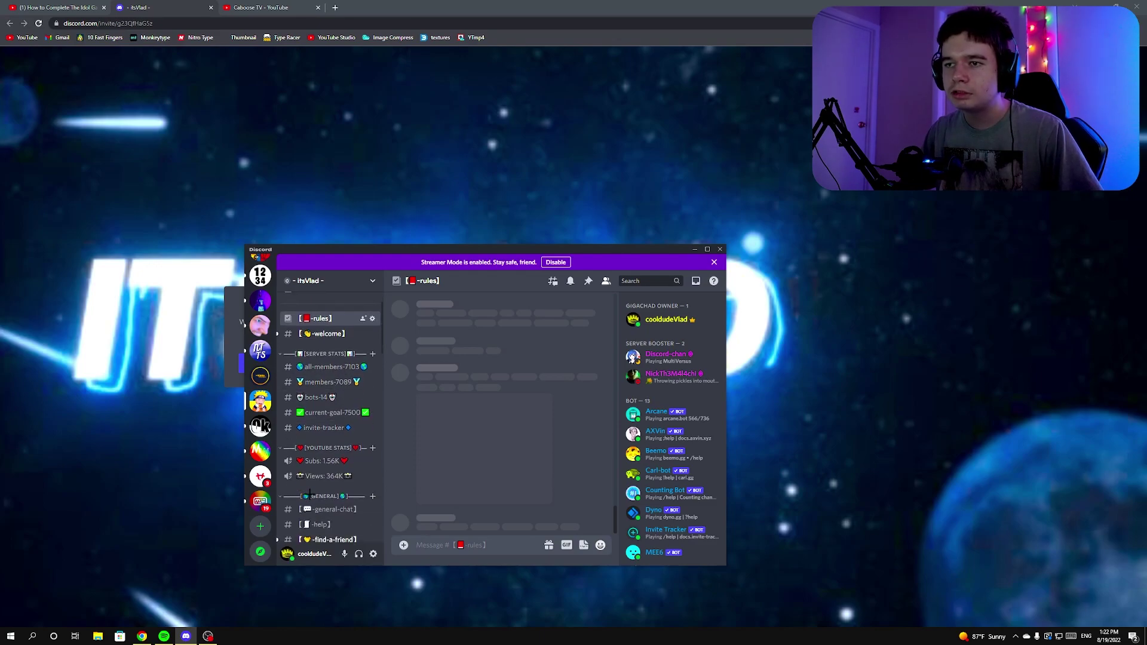
scroll(314, 490, "down", 3)
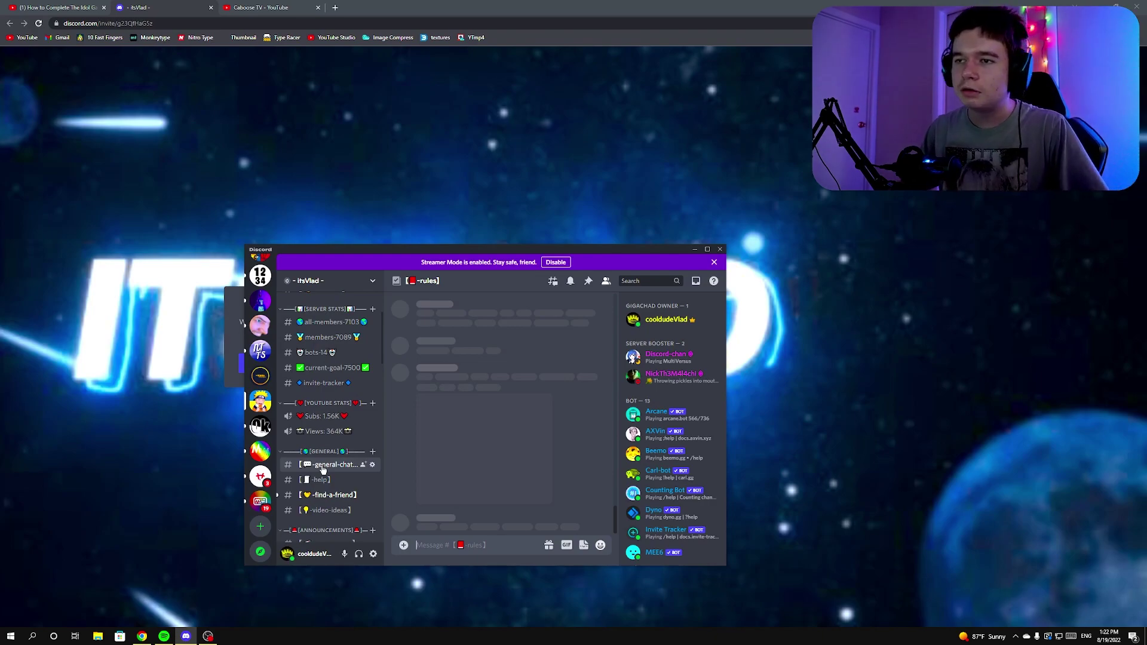
scroll(322, 471, "down", 3)
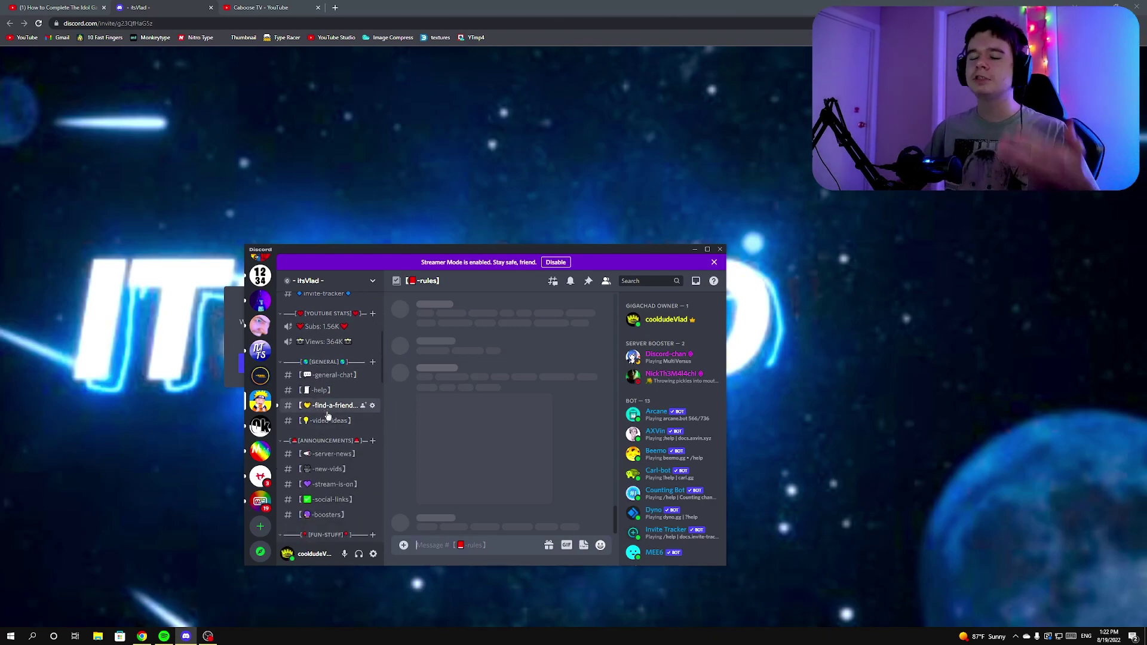
left_click(326, 374)
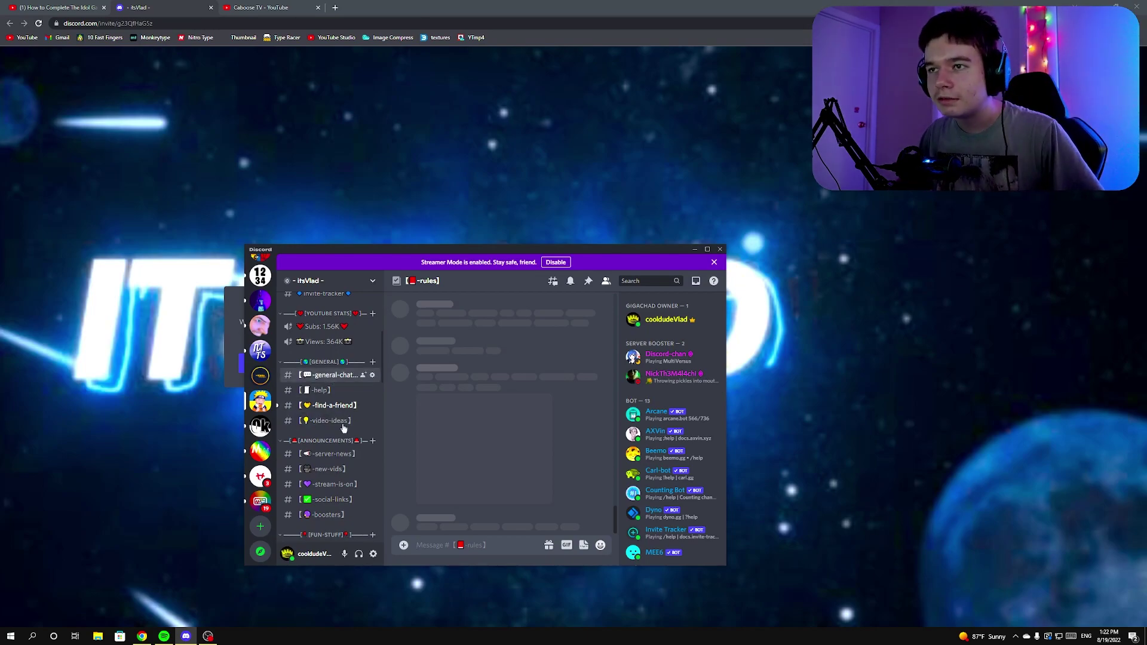
left_click(335, 405)
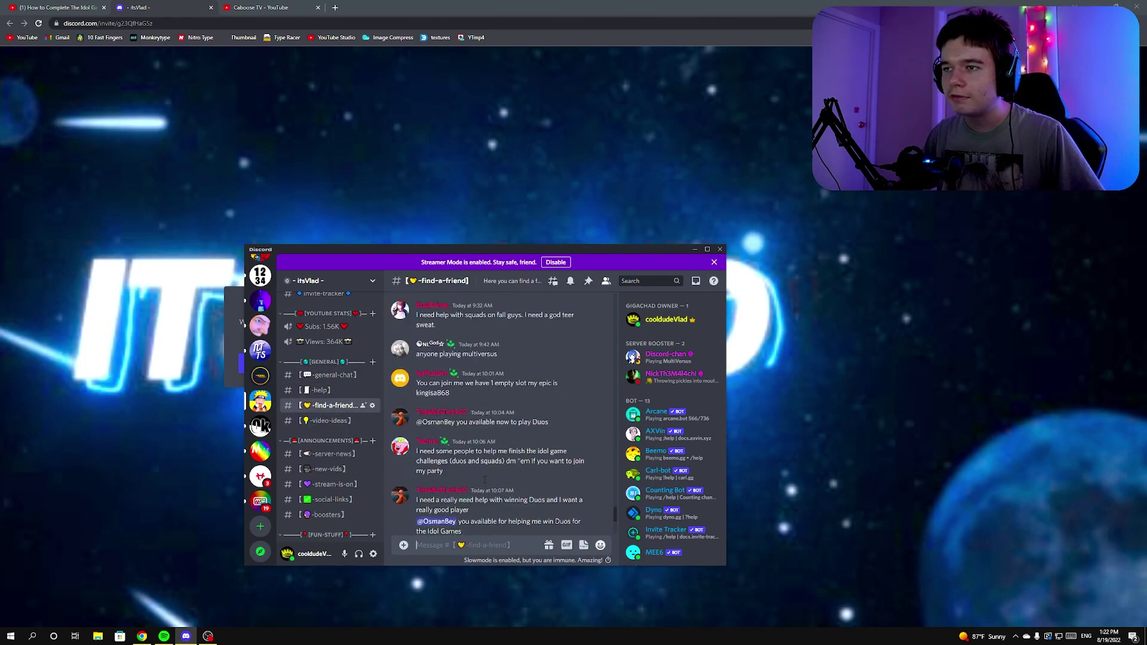
Open the #teammate channel under FALL-GUYS and scroll through its duo-partner requests
scroll(323, 449, "down", 4)
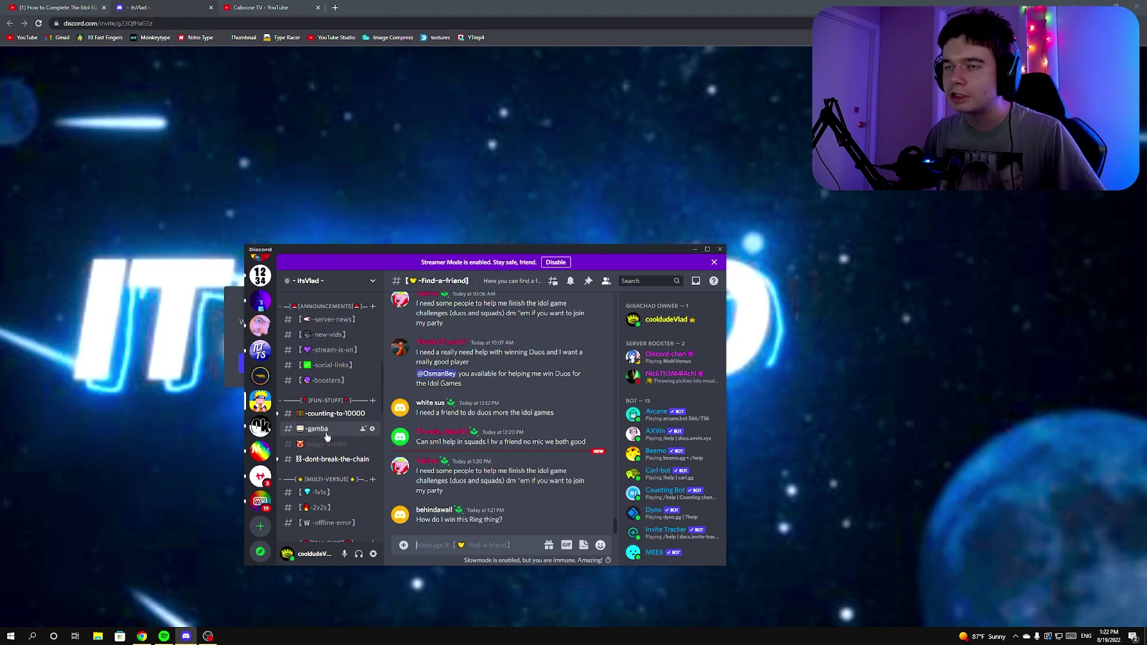
scroll(327, 424, "down", 2)
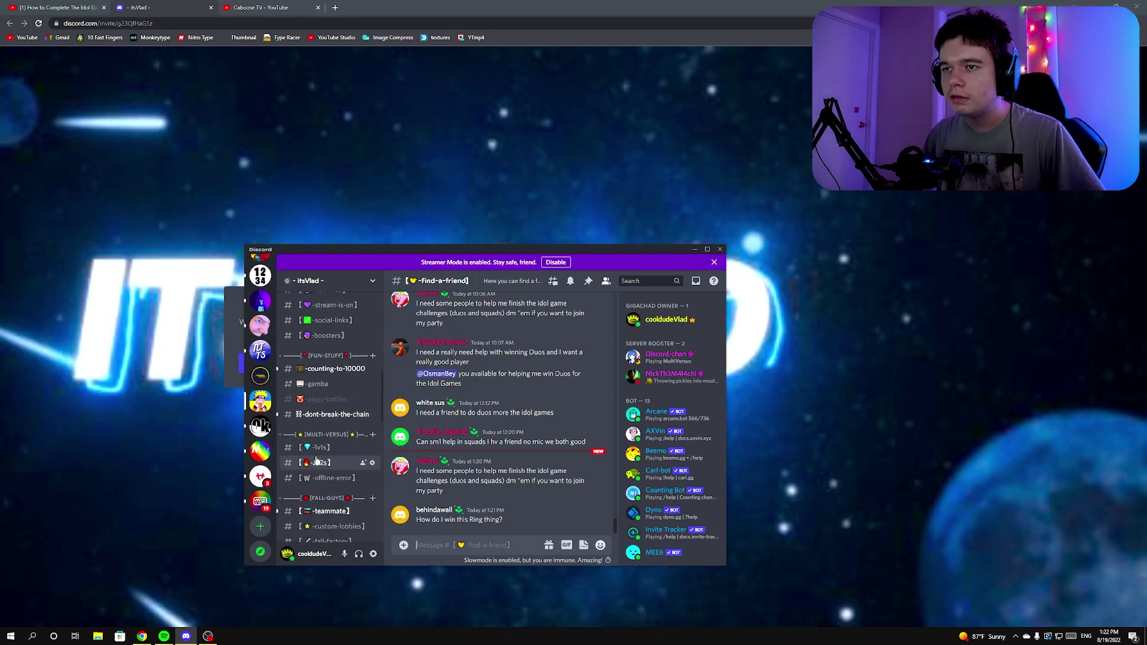
scroll(330, 454, "down", 2)
left_click(333, 467)
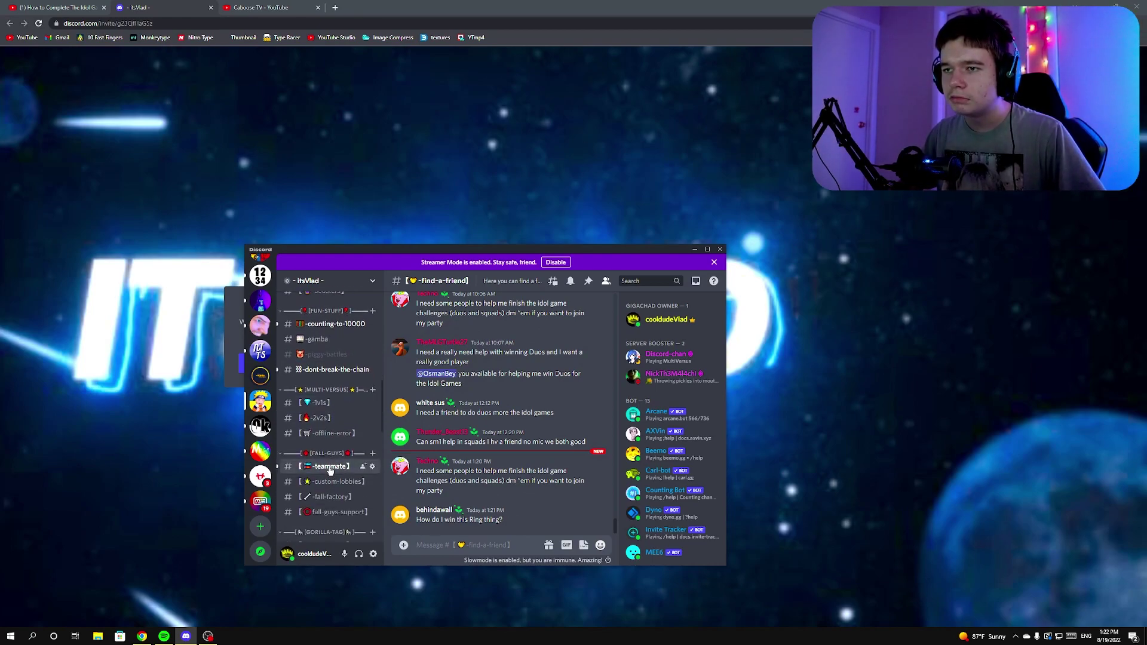
scroll(472, 470, "up", 12)
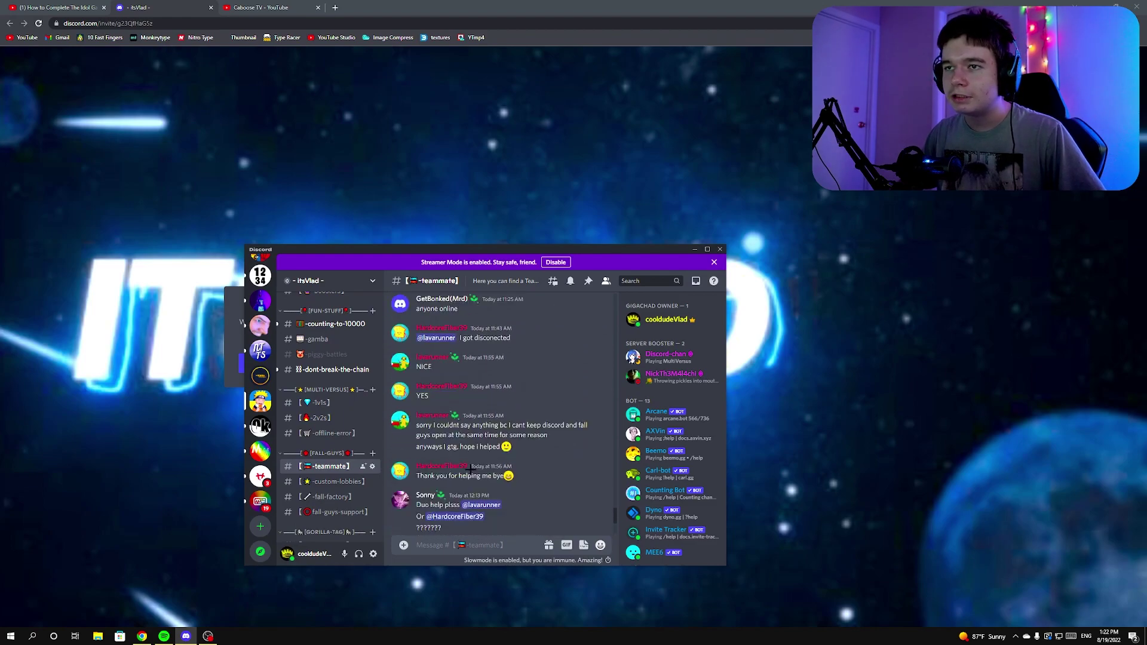
scroll(472, 465, "down", 8)
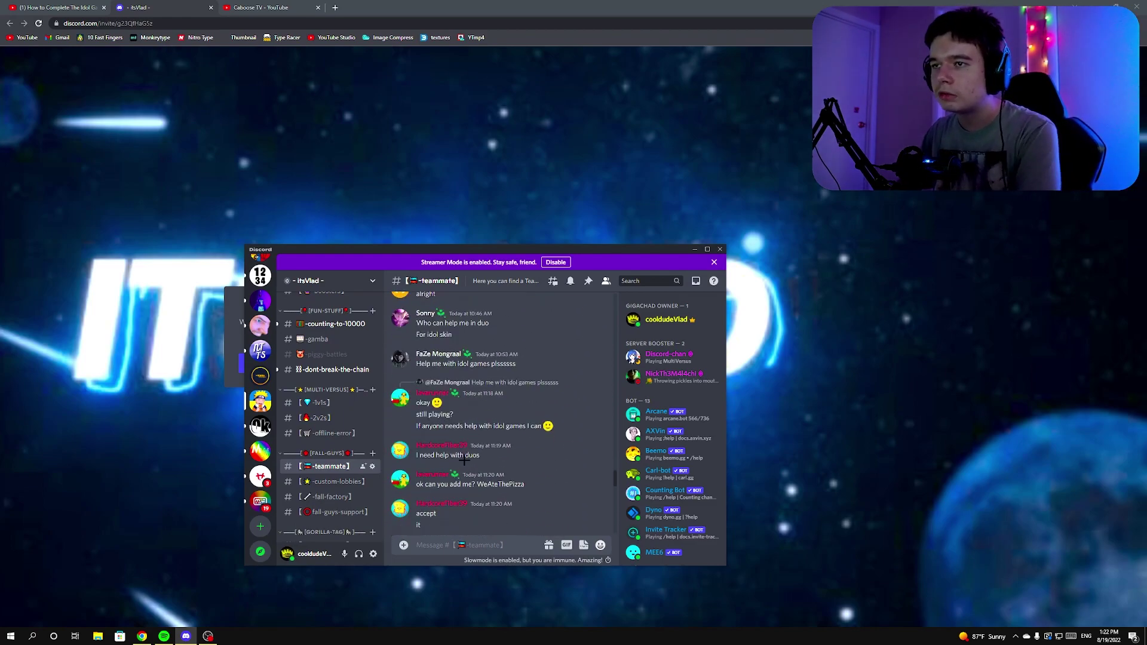
scroll(345, 418, "down", 5)
scroll(334, 418, "up", 5)
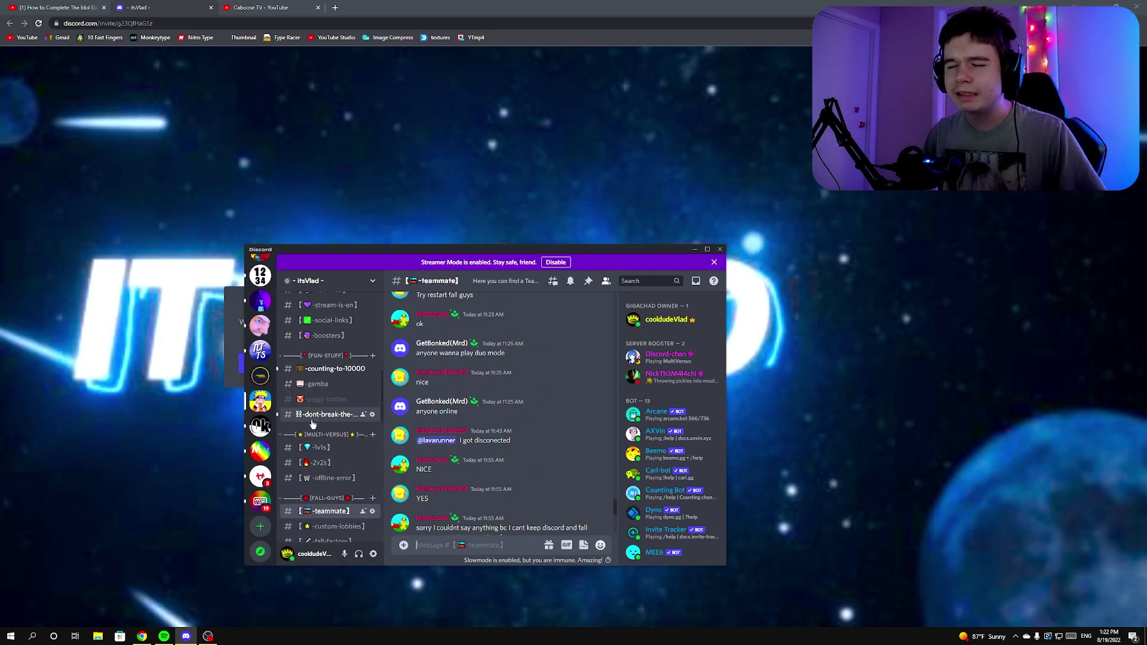
scroll(322, 405, "up", 10)
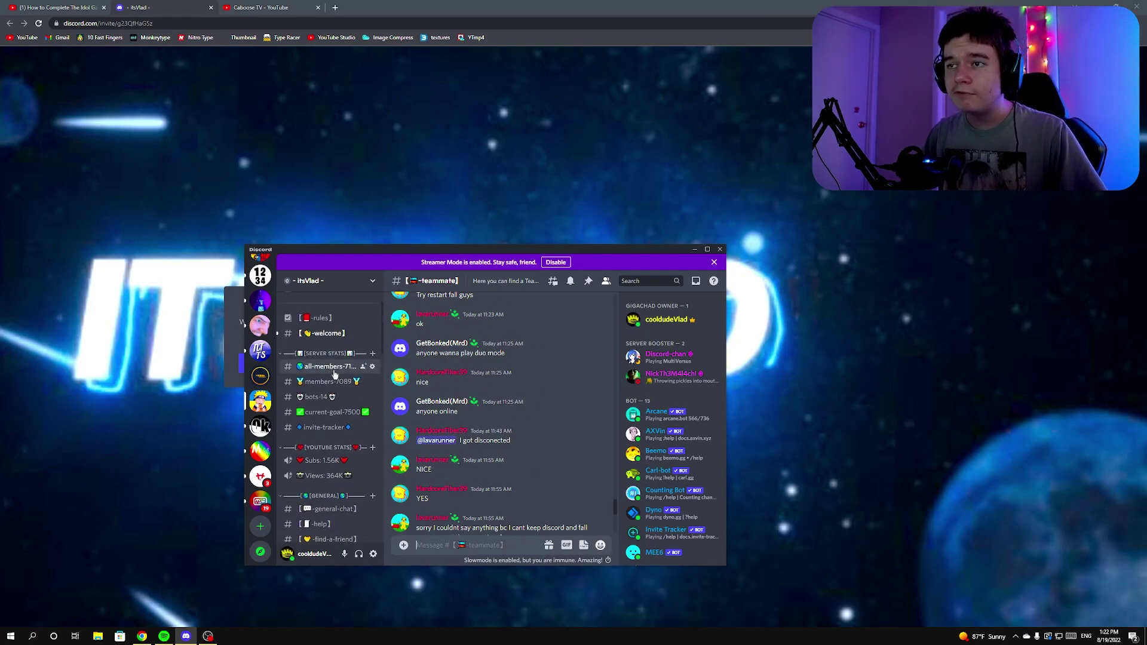
scroll(329, 407, "down", 5)
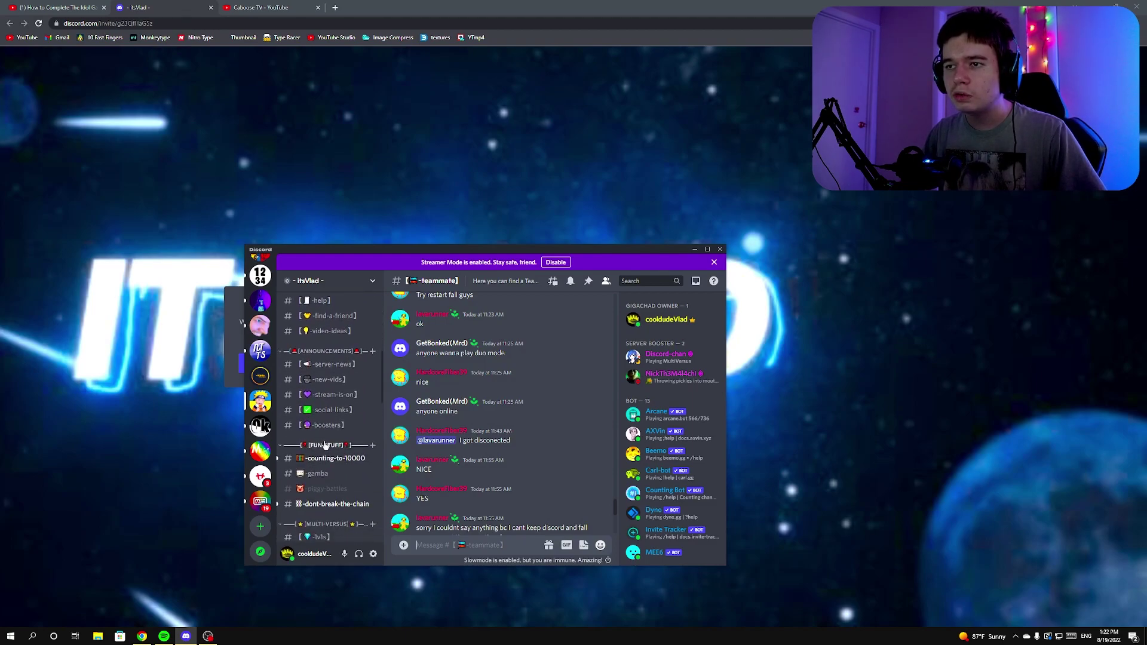
scroll(323, 441, "down", 3)
scroll(323, 444, "down", 1)
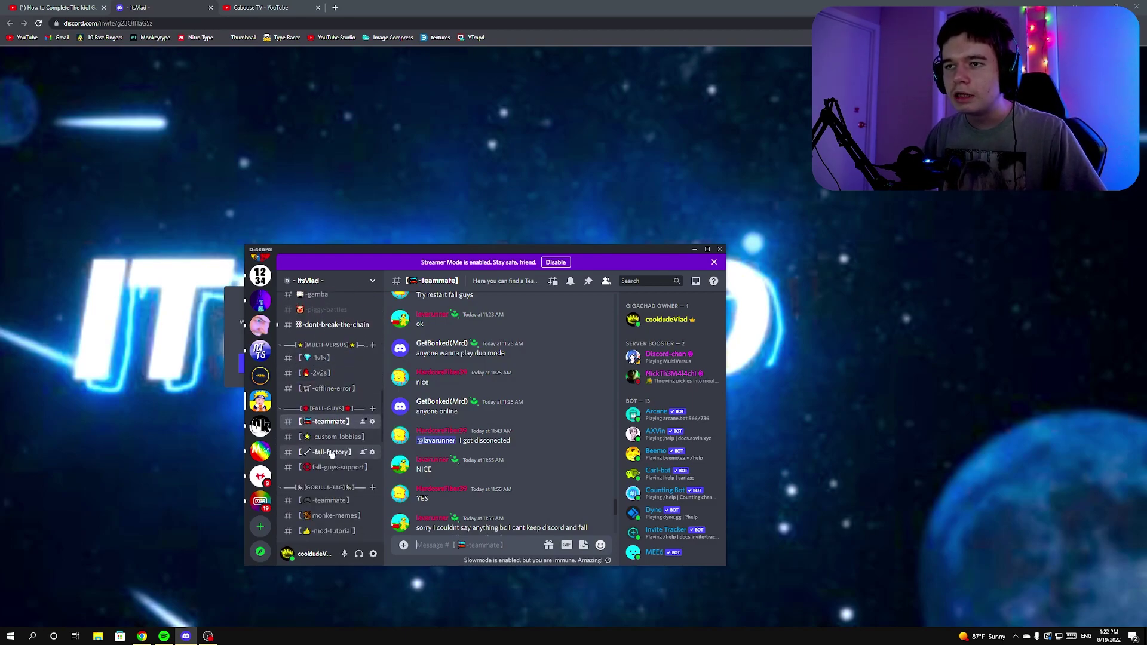
Read the #fall-factory instructions and follow their twitch.tv link to the creator's channel
left_click(326, 454)
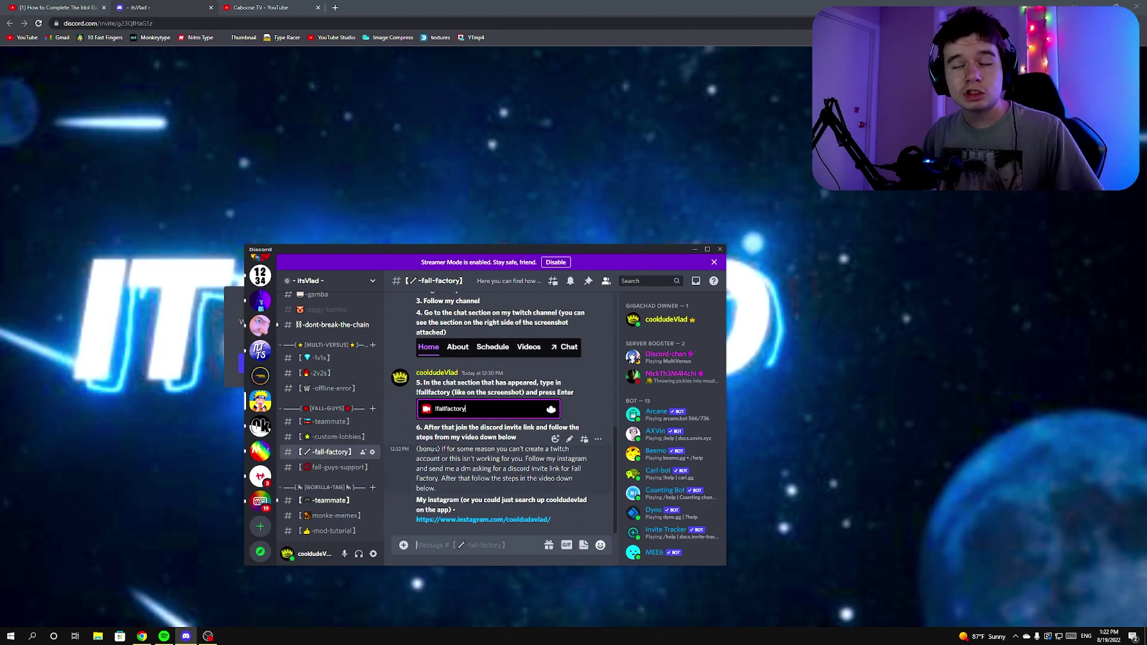
scroll(502, 454, "up", 10)
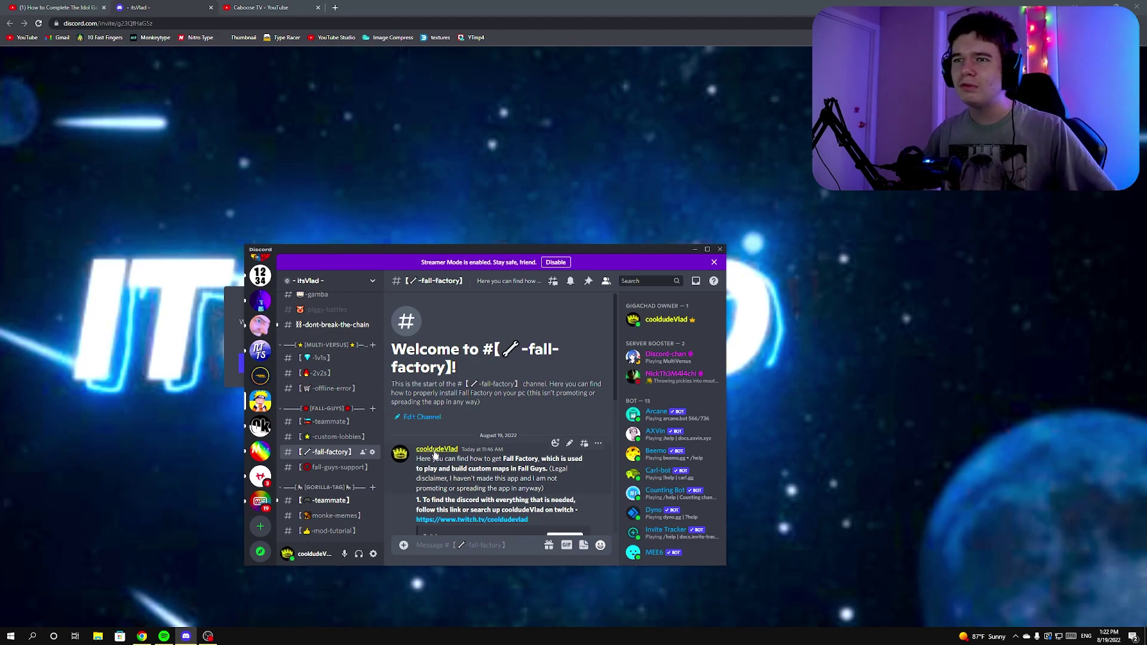
scroll(440, 456, "down", 3)
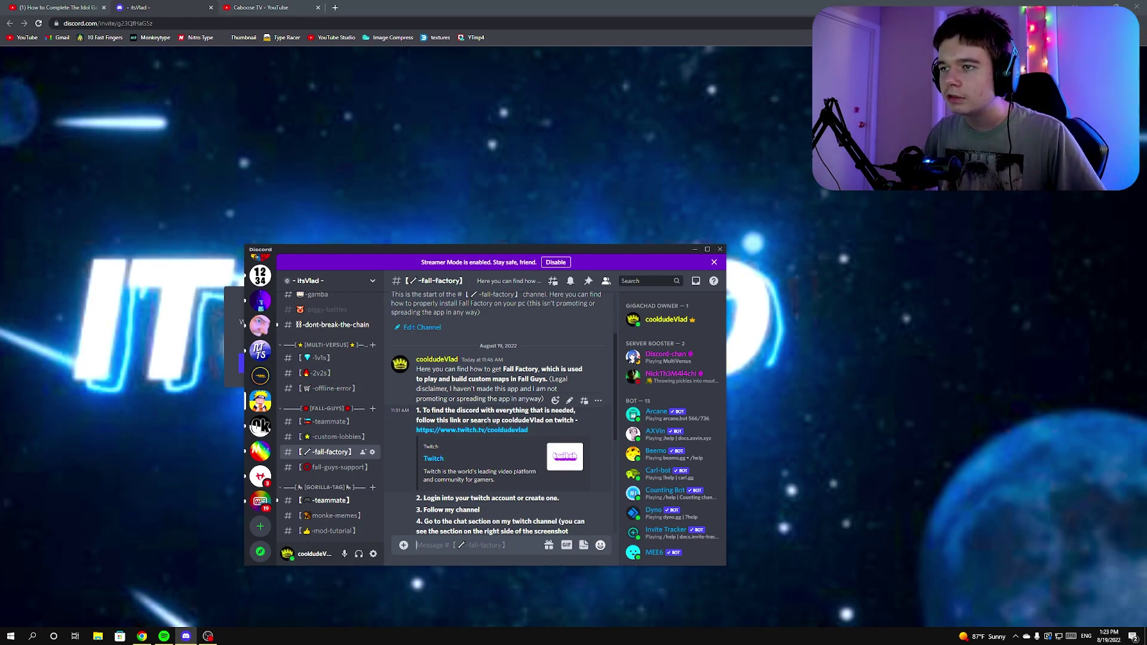
left_click(506, 431)
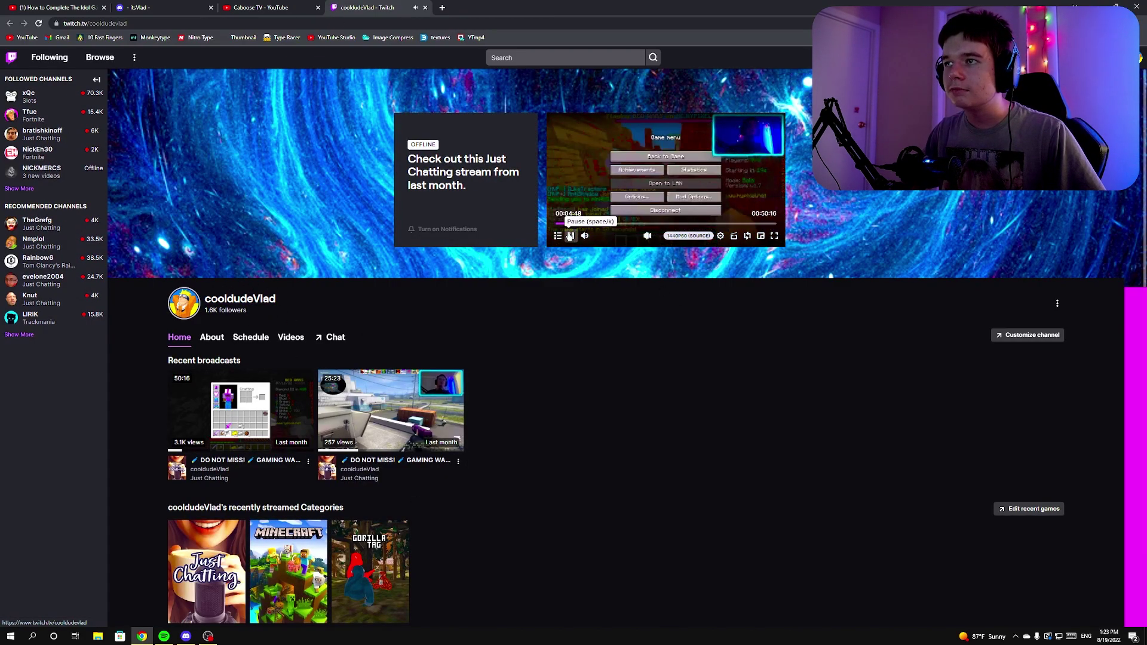
Pause the autoplaying past broadcast on the creator's Twitch home page
left_click(570, 237)
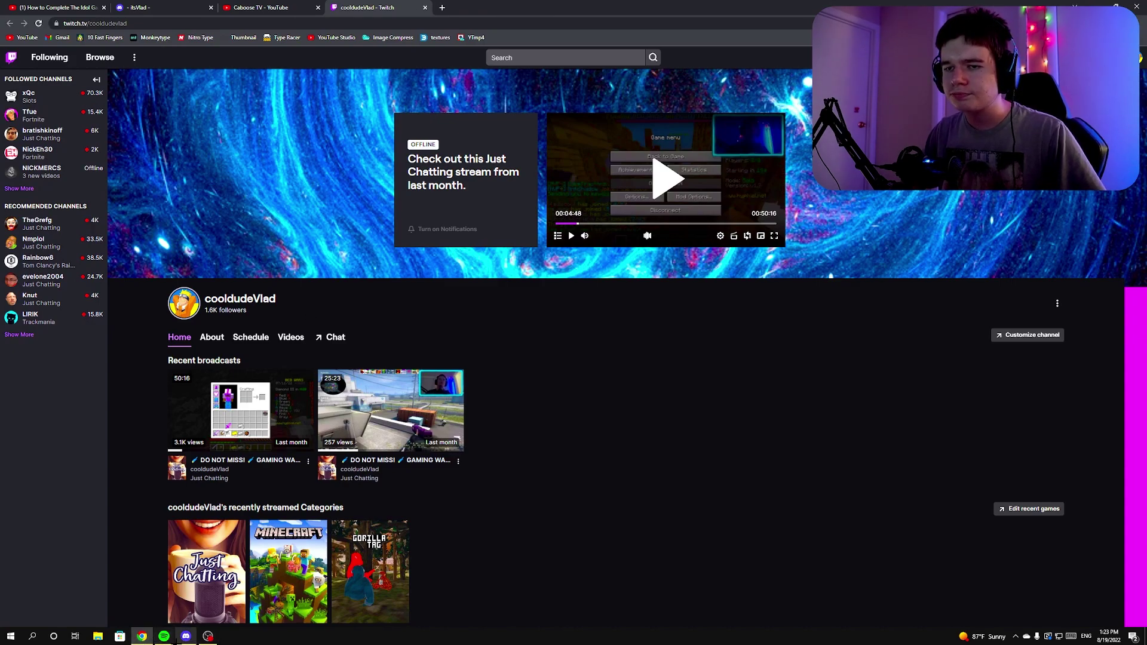
left_click(186, 637)
left_click_drag(554, 246, 821, 250)
scroll(770, 419, "down", 5)
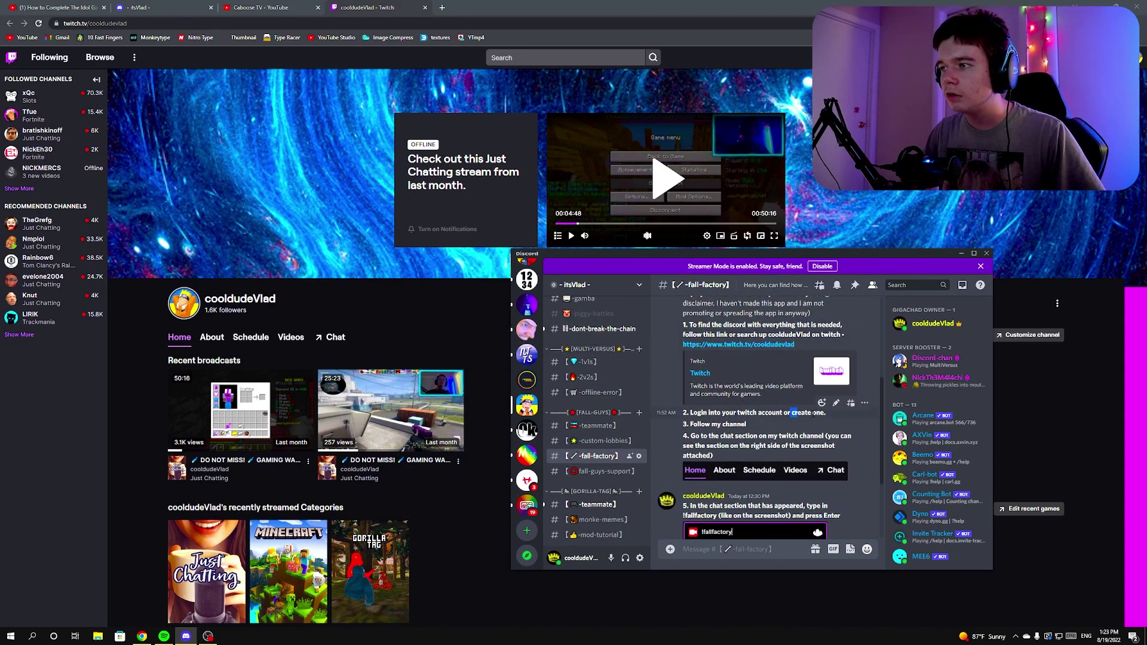
key("alt+Tab")
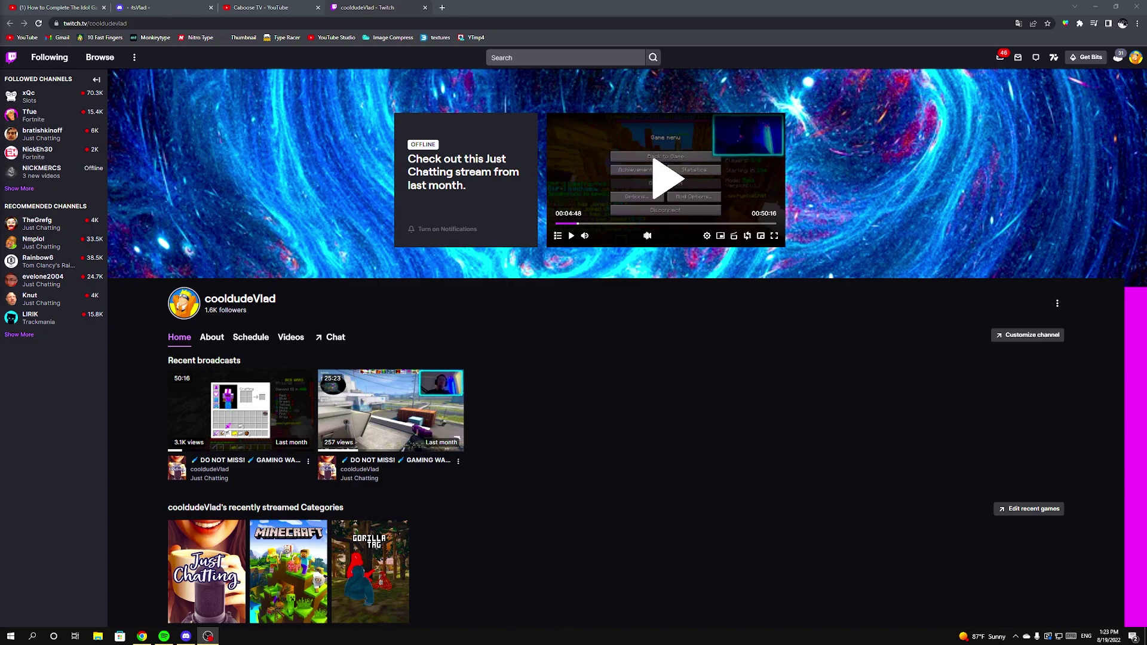
left_click(650, 441)
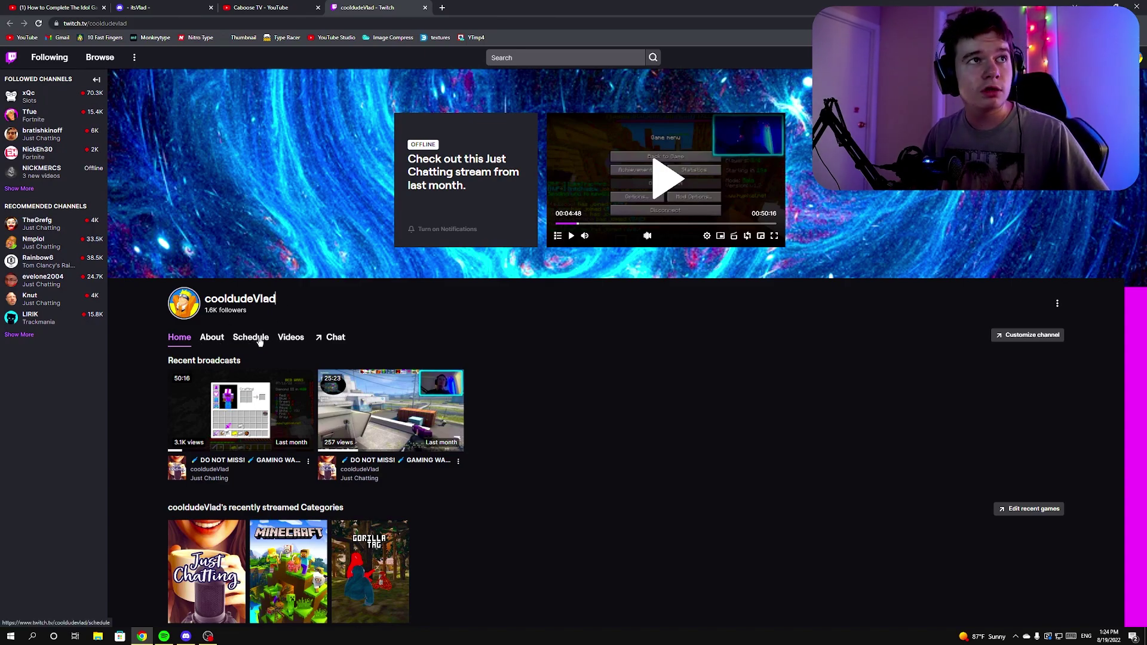
Open the channel's Chat view, collapsing and re-expanding the stream chat panel
left_click(326, 342)
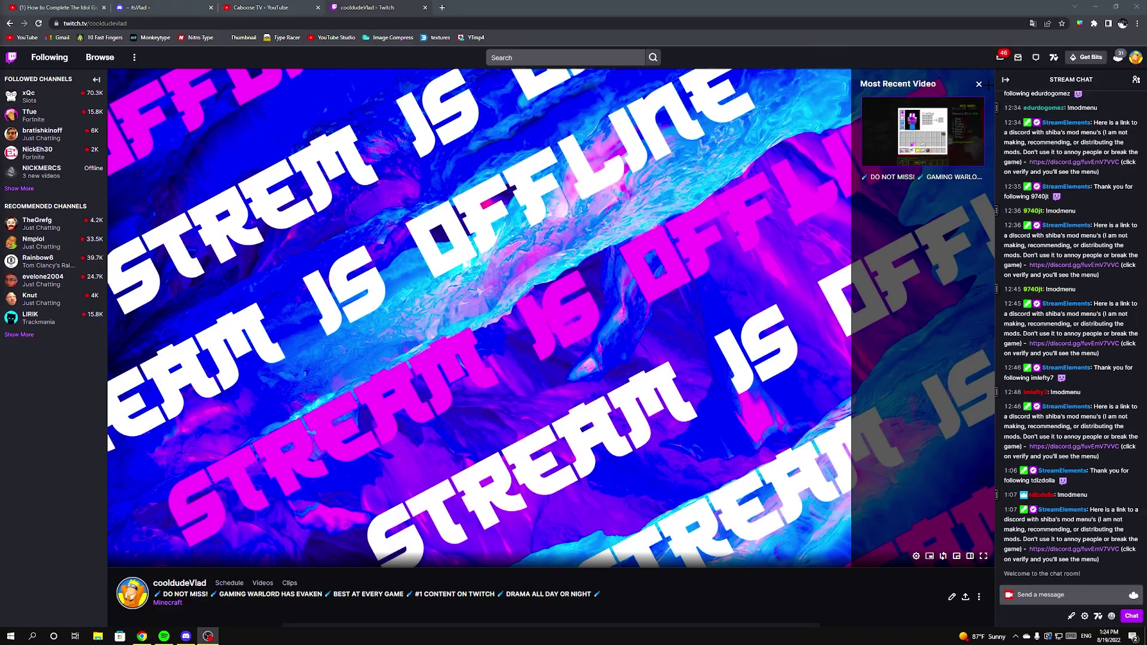
left_click(1007, 81)
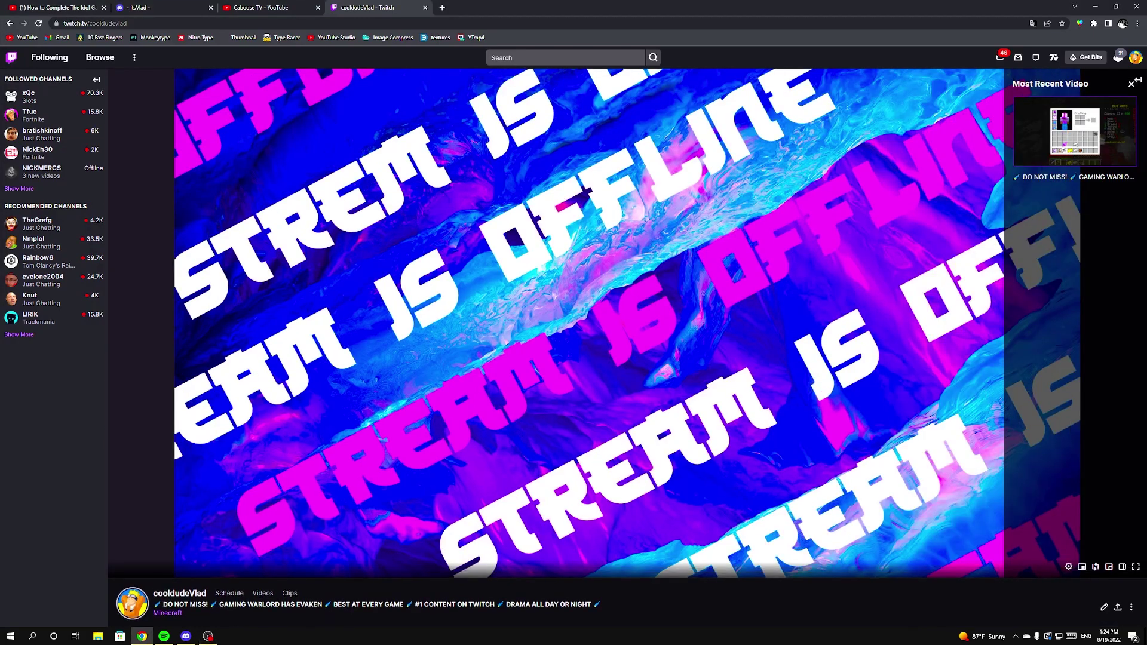
left_click(1139, 81)
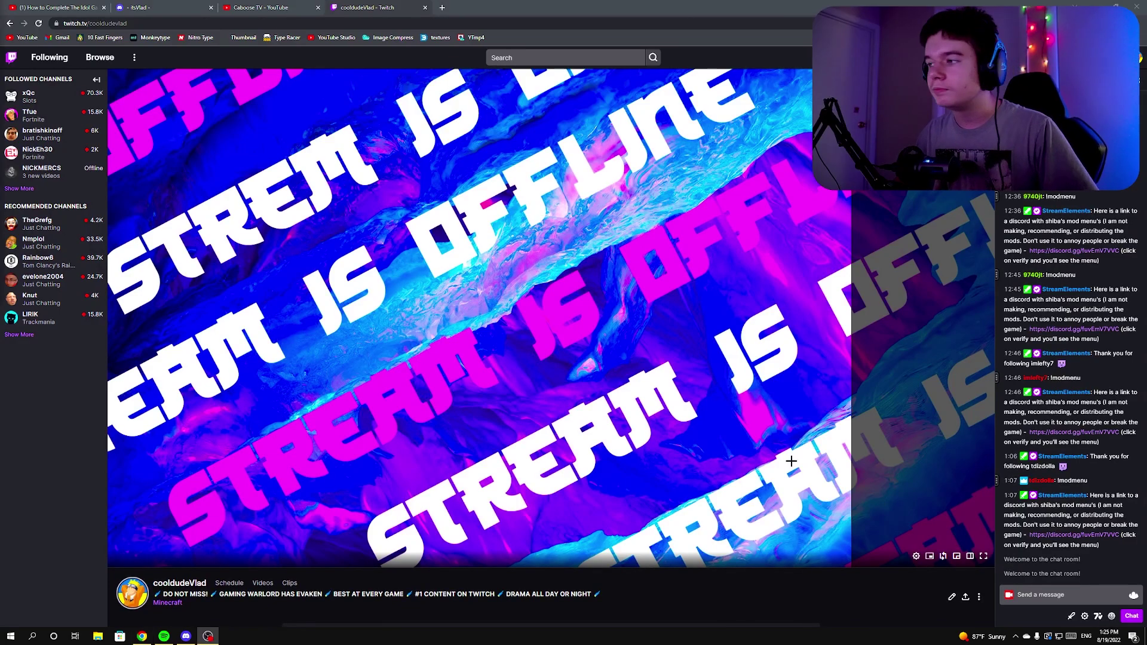
Type !fallfactory into the Twitch 'Send a message' chat box
left_click(1040, 595)
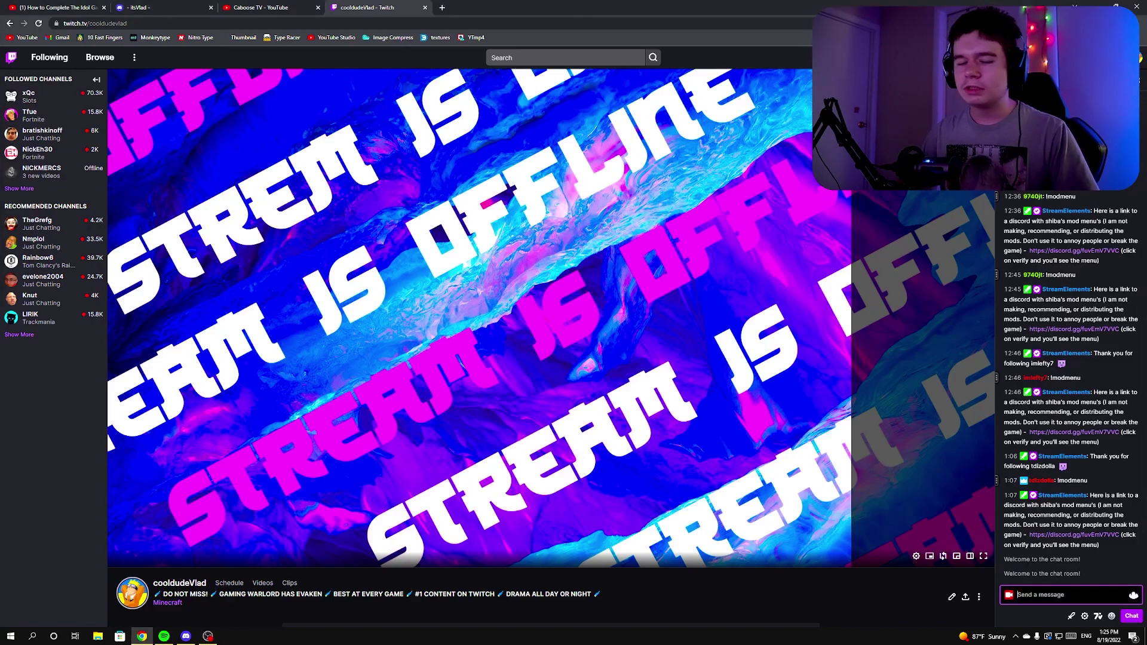
type("!m")
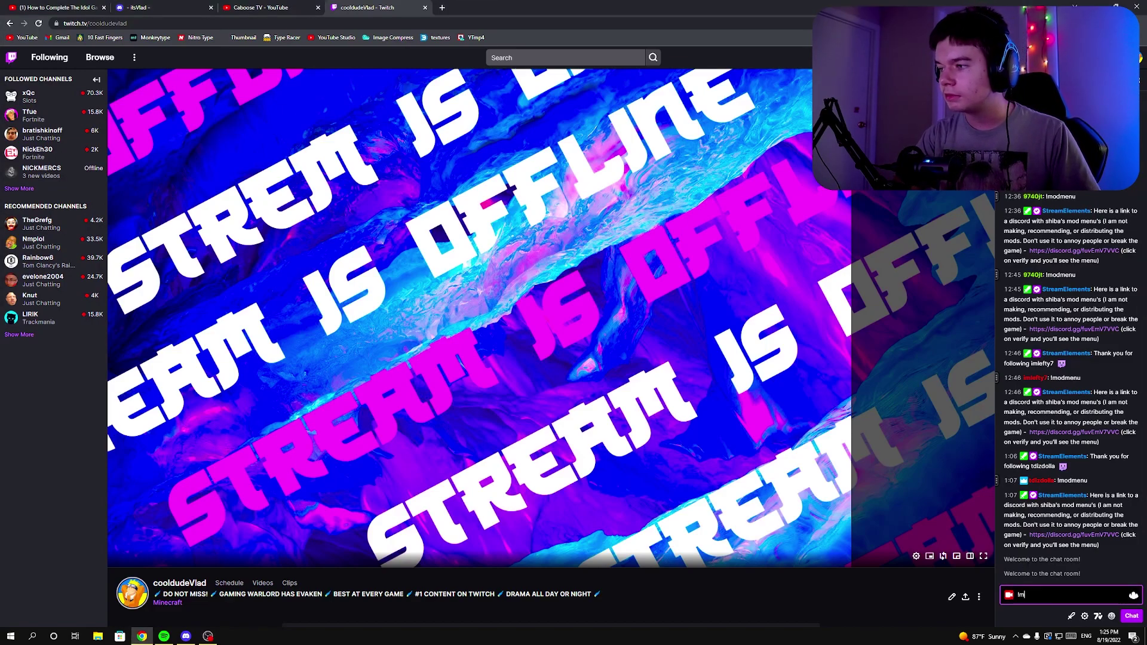
key("BackSpace")
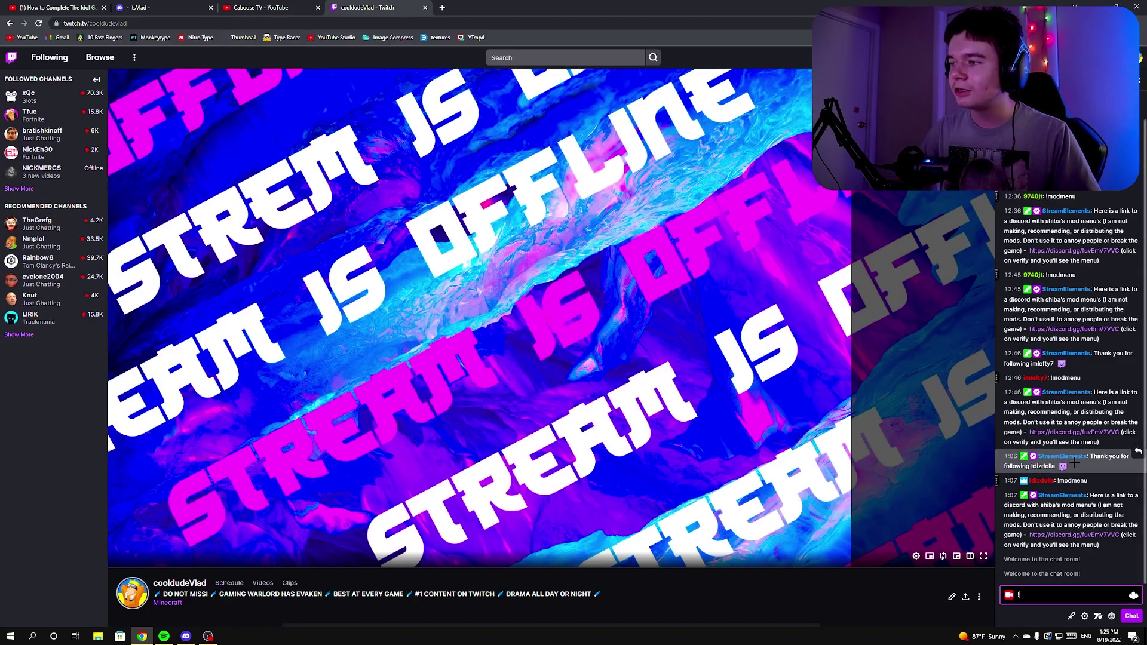
type("fallfa")
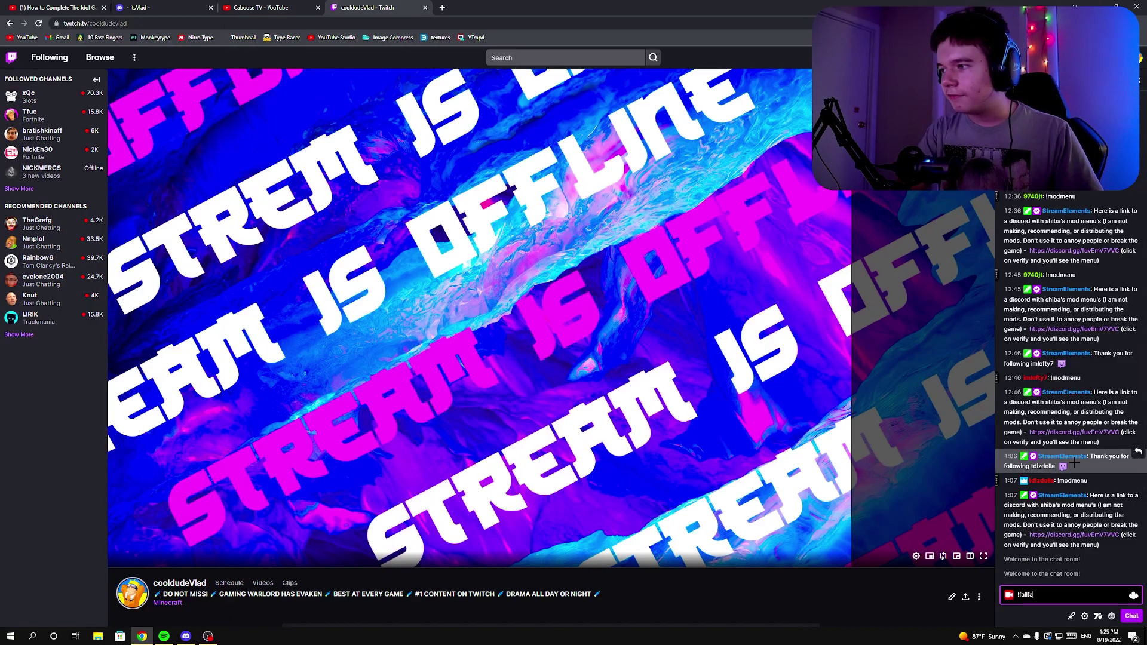
type("ctory")
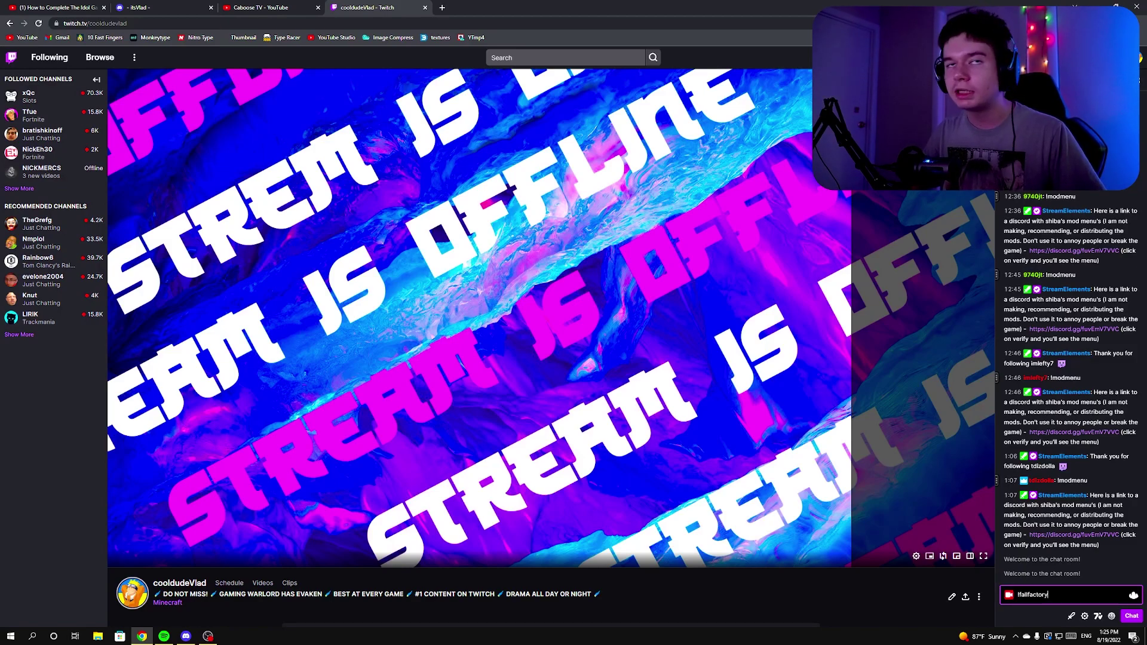
Review the step-by-step instructions in Discord's #fall-factory channel, then return to Twitch
left_click(186, 635)
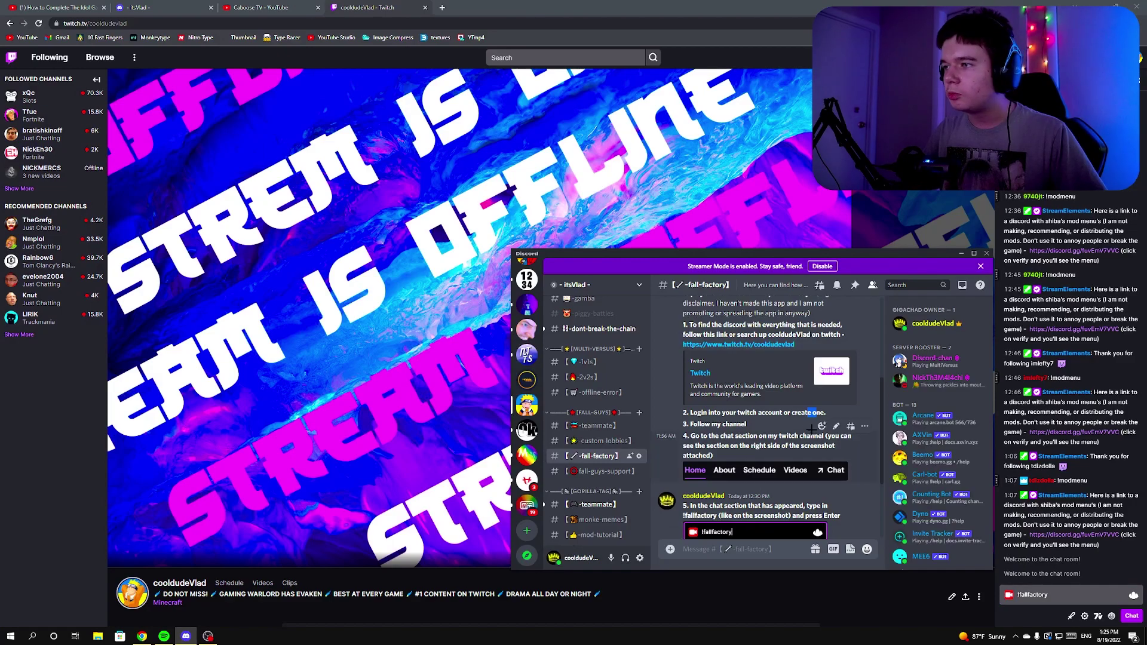
scroll(780, 447, "down", 1)
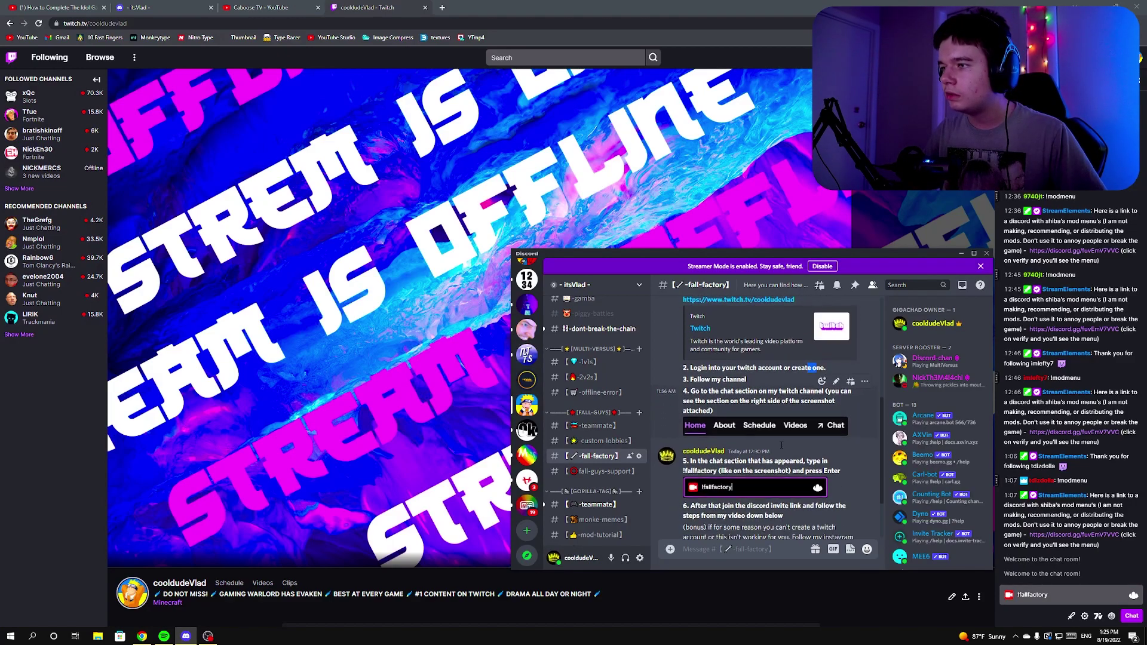
scroll(779, 447, "down", 1)
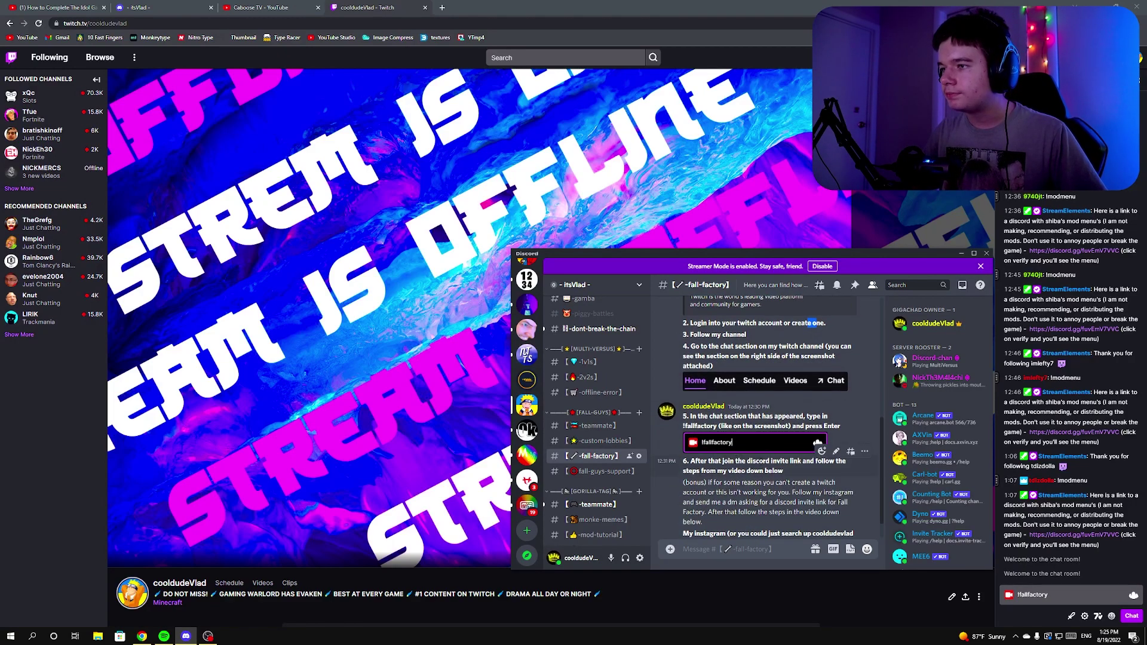
scroll(771, 418, "down", 1)
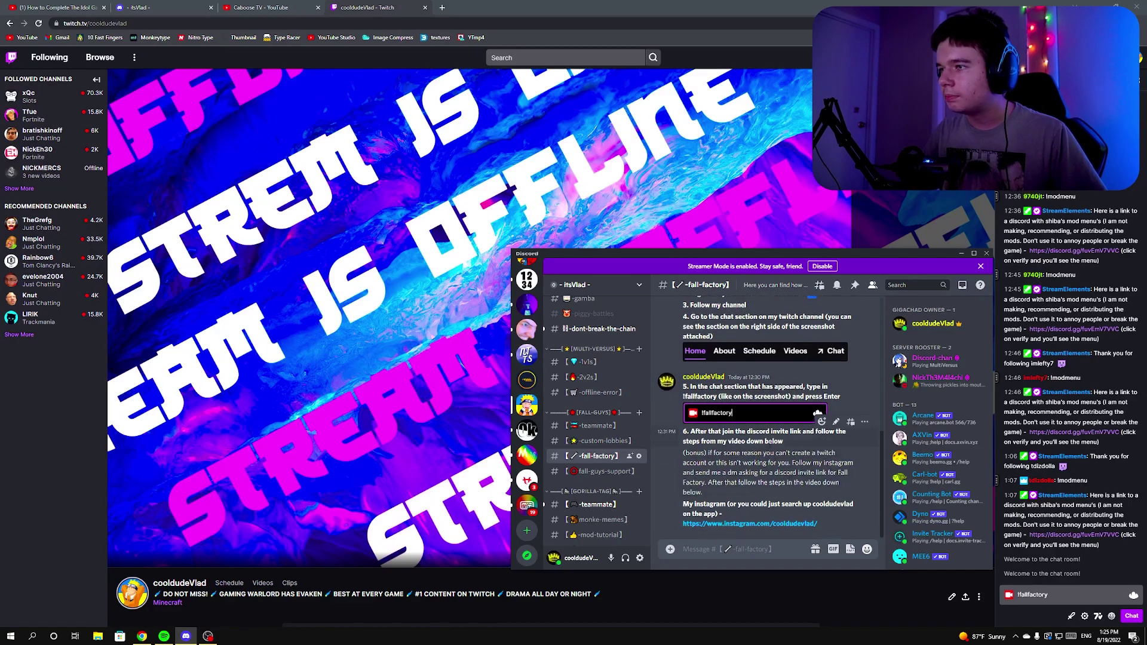
scroll(771, 442, "up", 1)
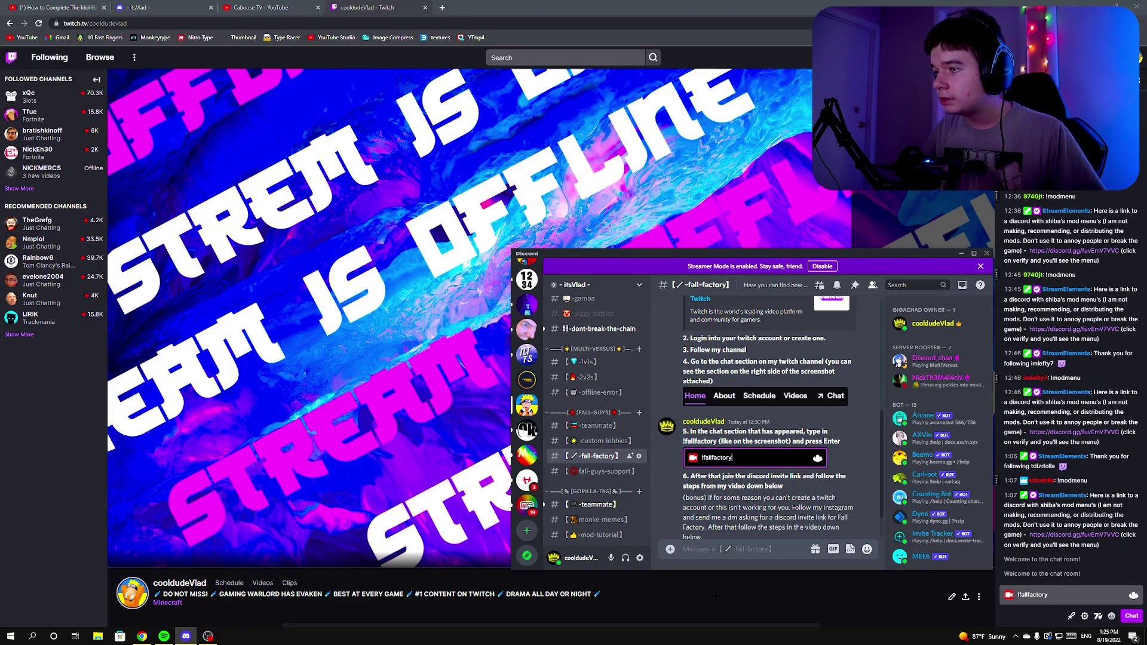
key("alt+Tab")
Send !fallfactory in Twitch chat to get StreamElements' Fall Factory Discord link
key("Return")
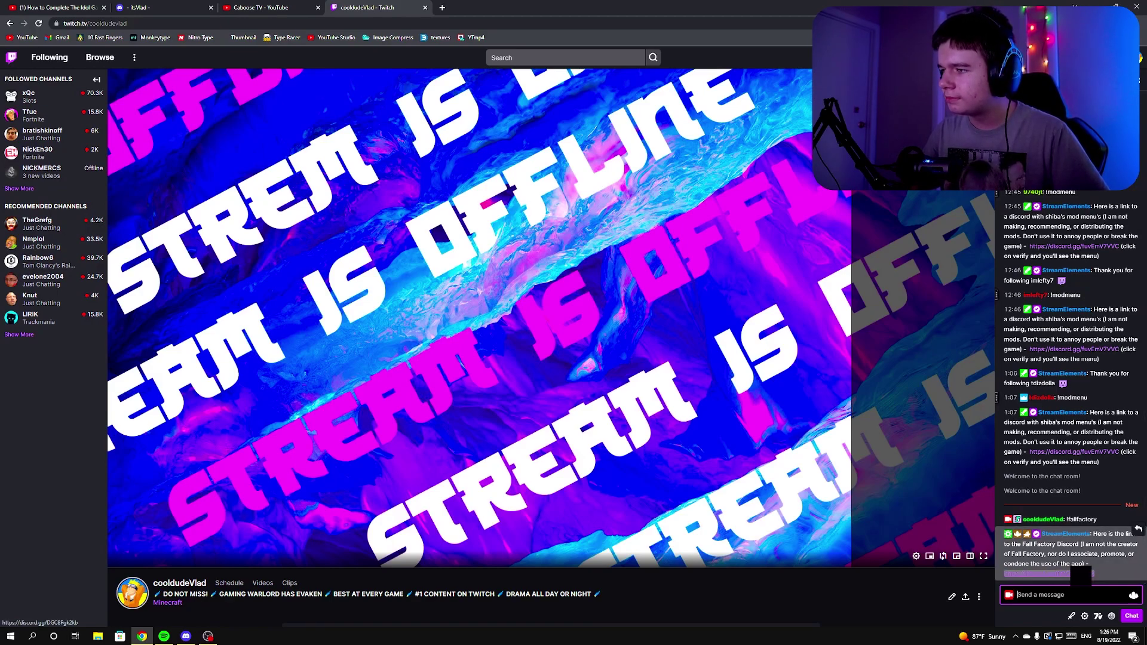
Join the Fall Factory server through the chat's Discord invite and open its #releases channel
left_click(1052, 573)
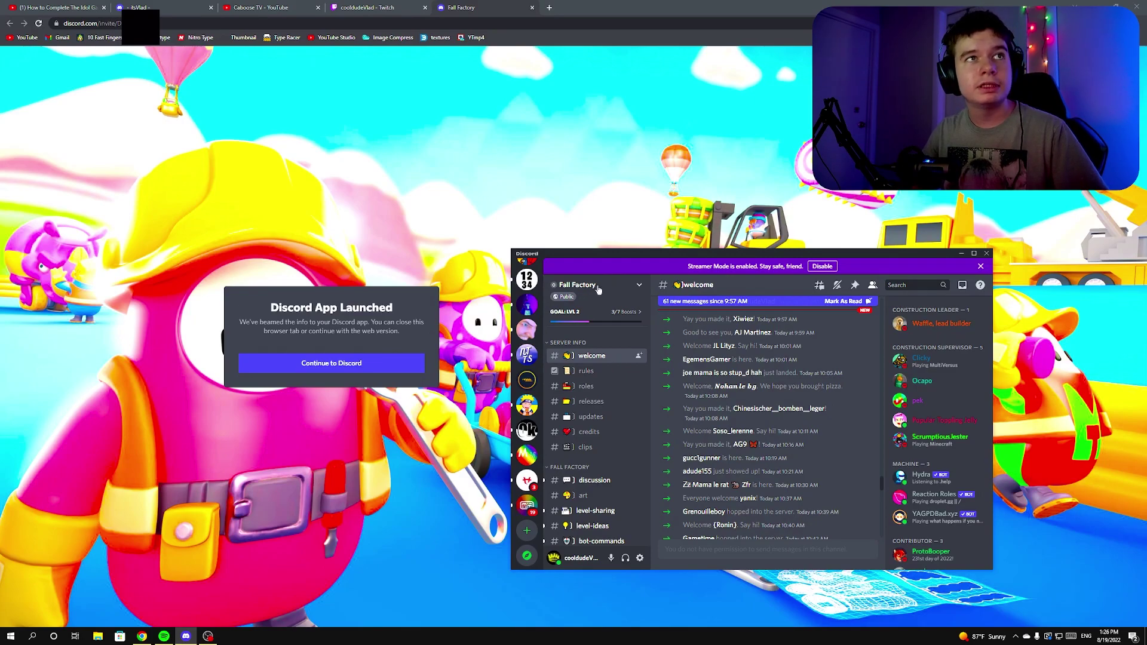
scroll(607, 449, "down", 2)
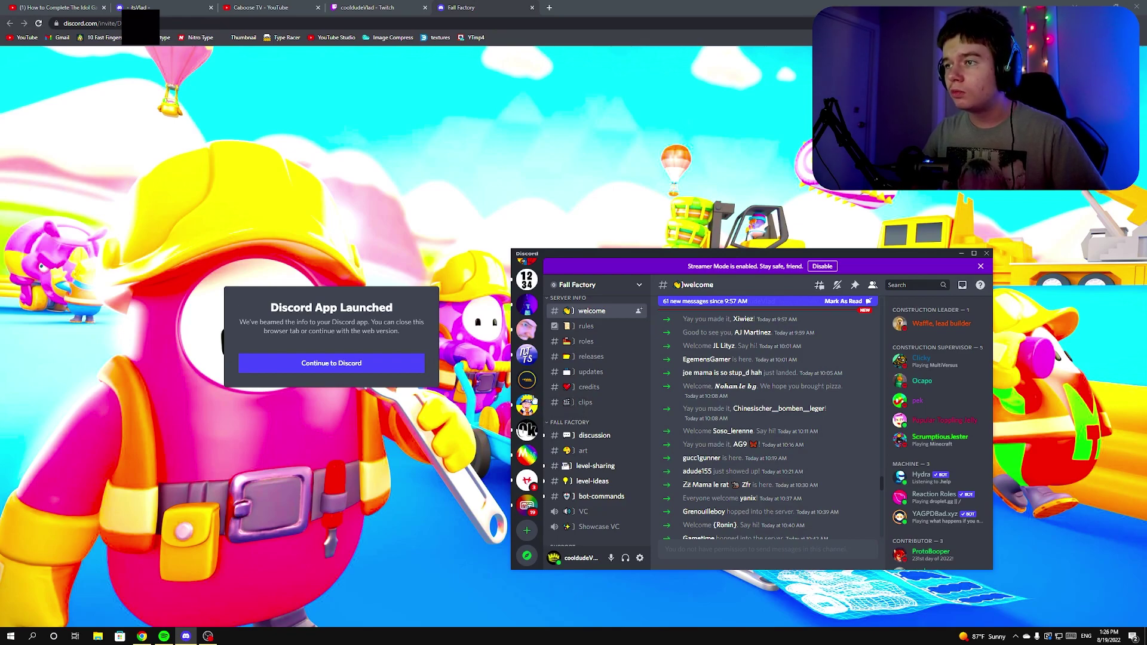
left_click(598, 364)
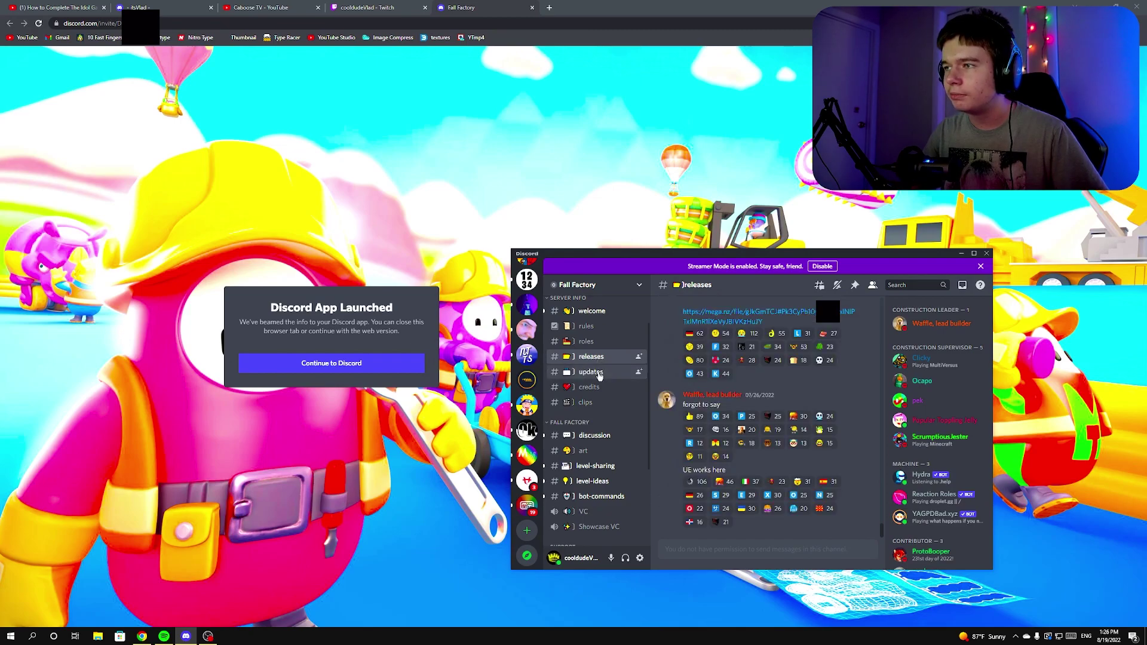
scroll(607, 382, "up", 1)
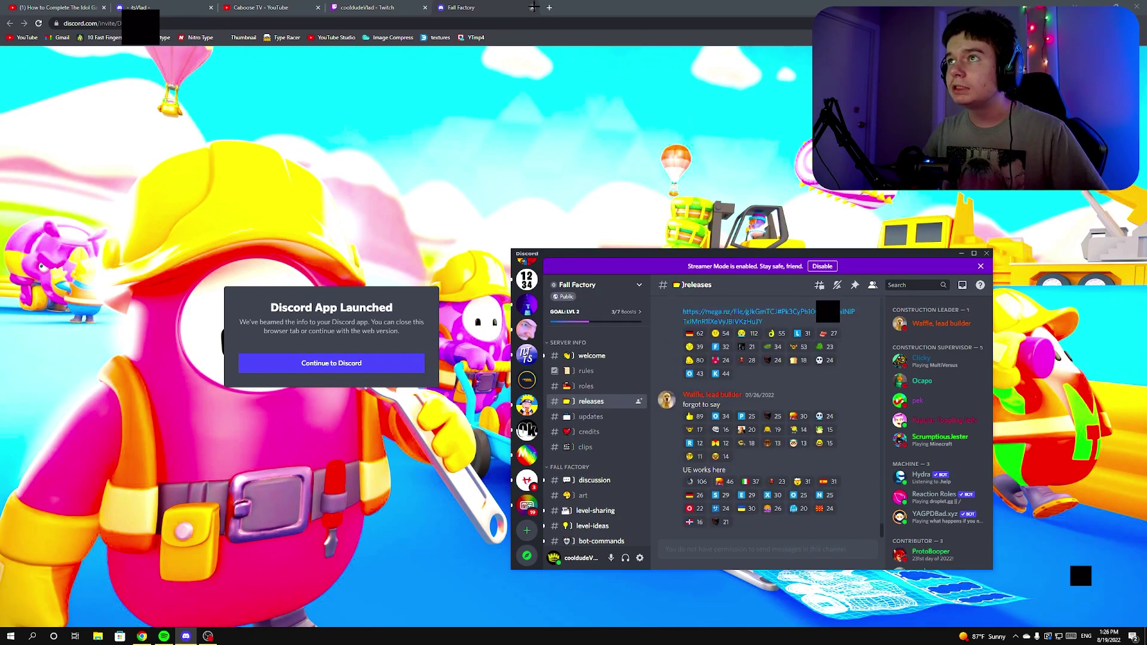
Close the invite tab and scroll Discord's #releases to the final release post with the MEGA link
left_click(533, 7)
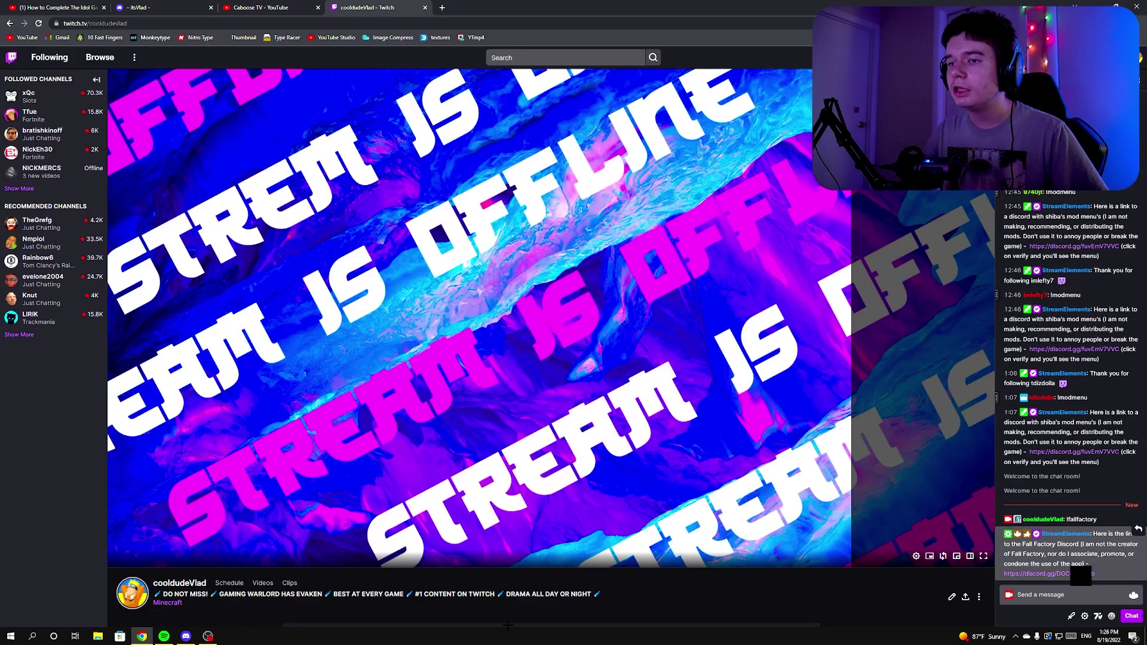
left_click(186, 636)
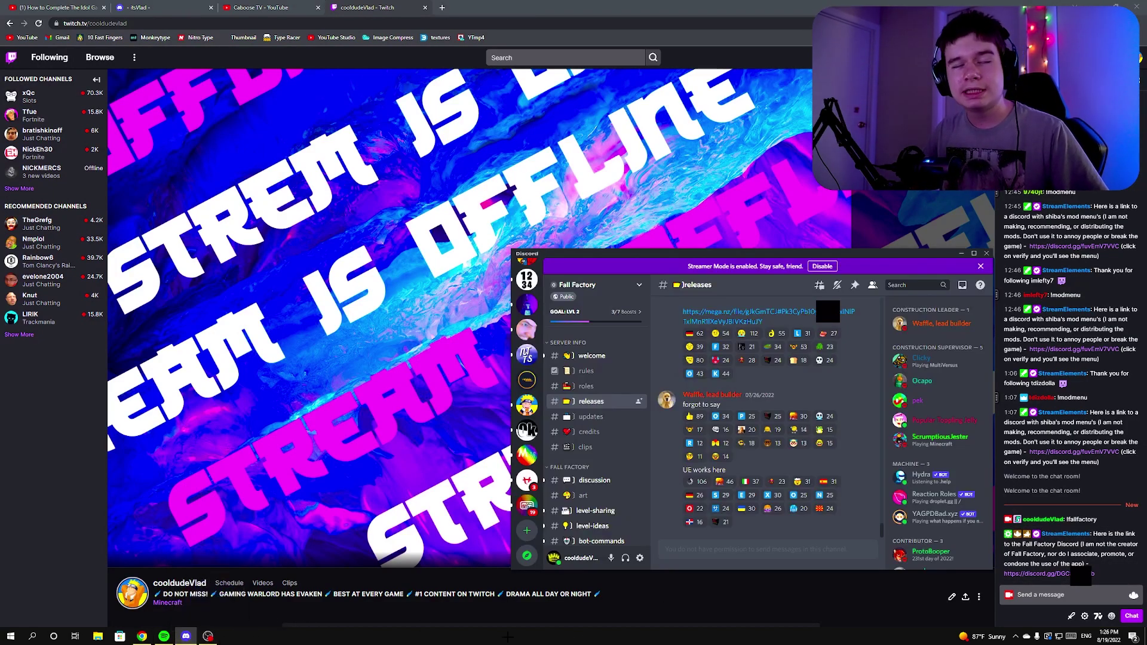
scroll(765, 475, "up", 1)
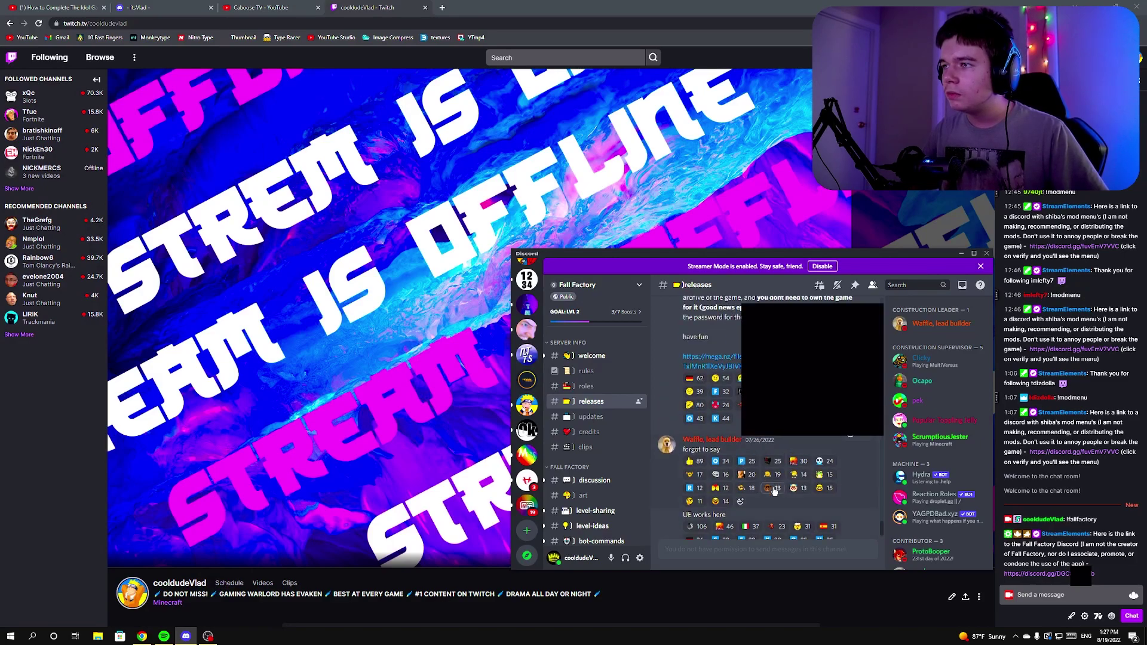
scroll(764, 501, "up", 4)
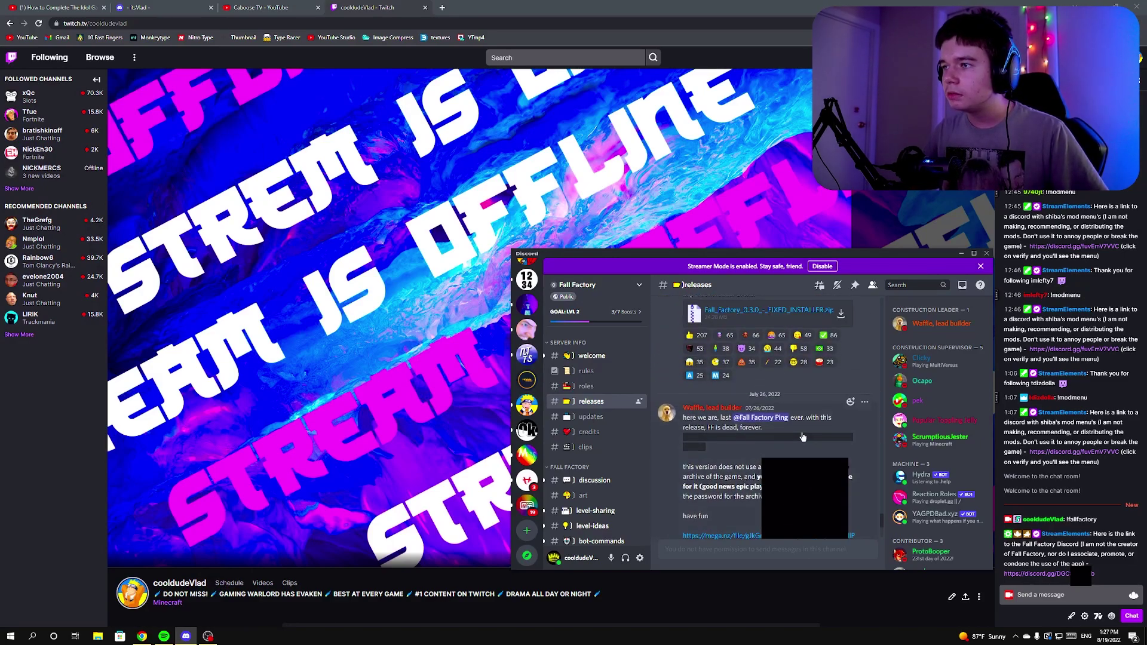
scroll(734, 450, "down", 1)
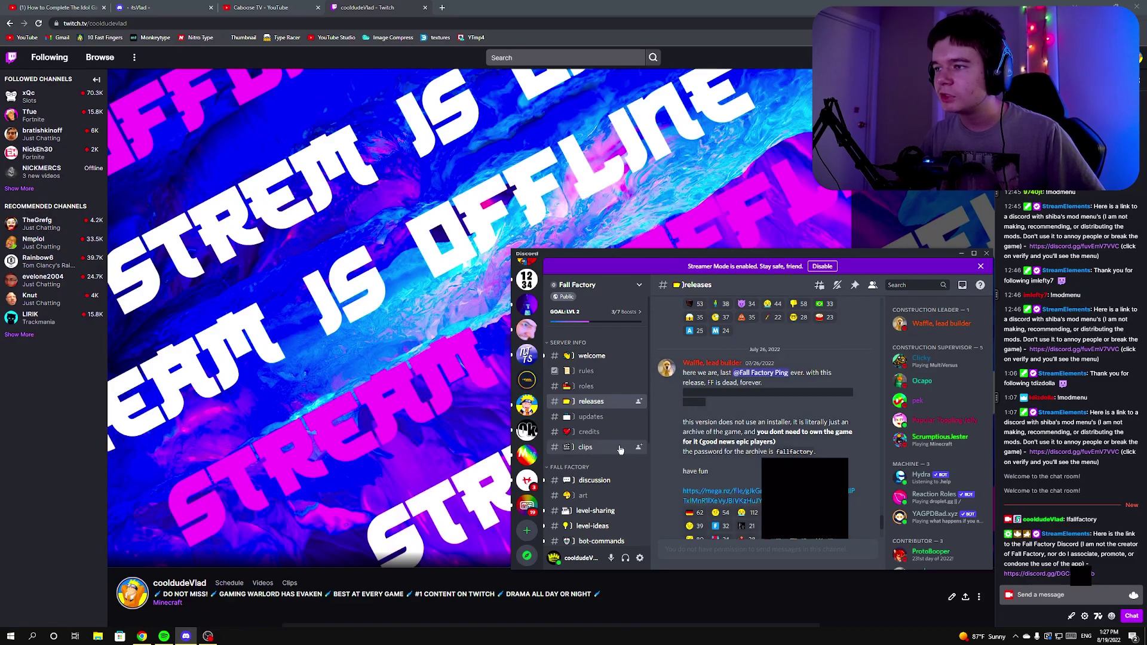
Download Fall Factory - Final Release.7z (1.52 GB) from the post's mega.nz link
left_click(717, 498)
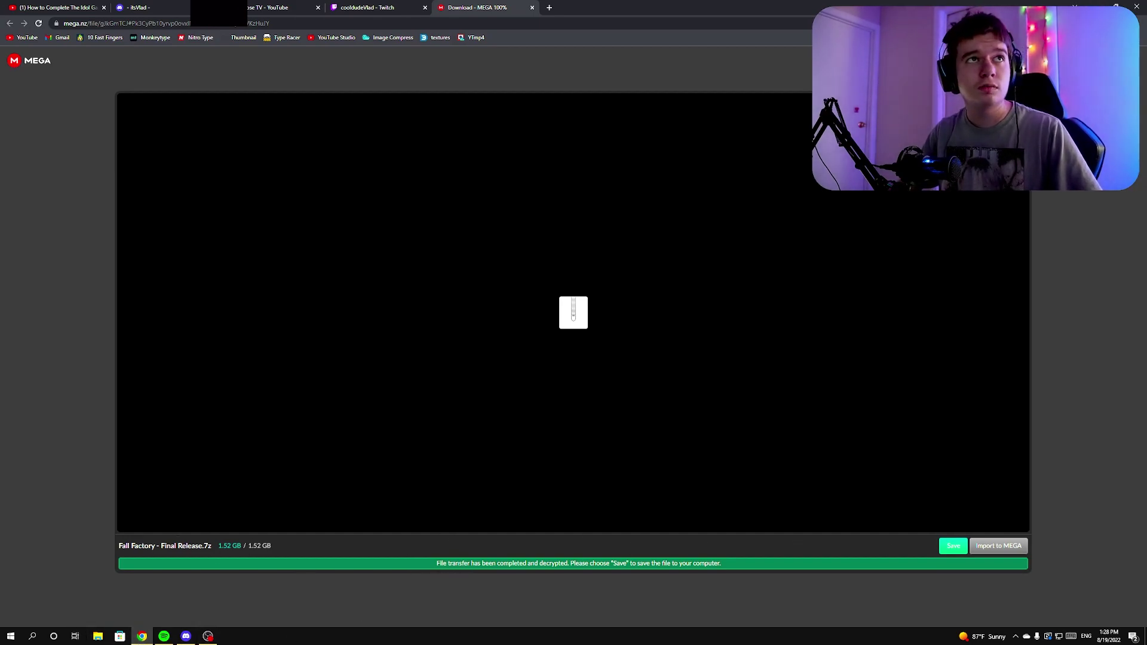
Replace the finished MEGA tab with a Google search for 'winrar'
left_click(549, 7)
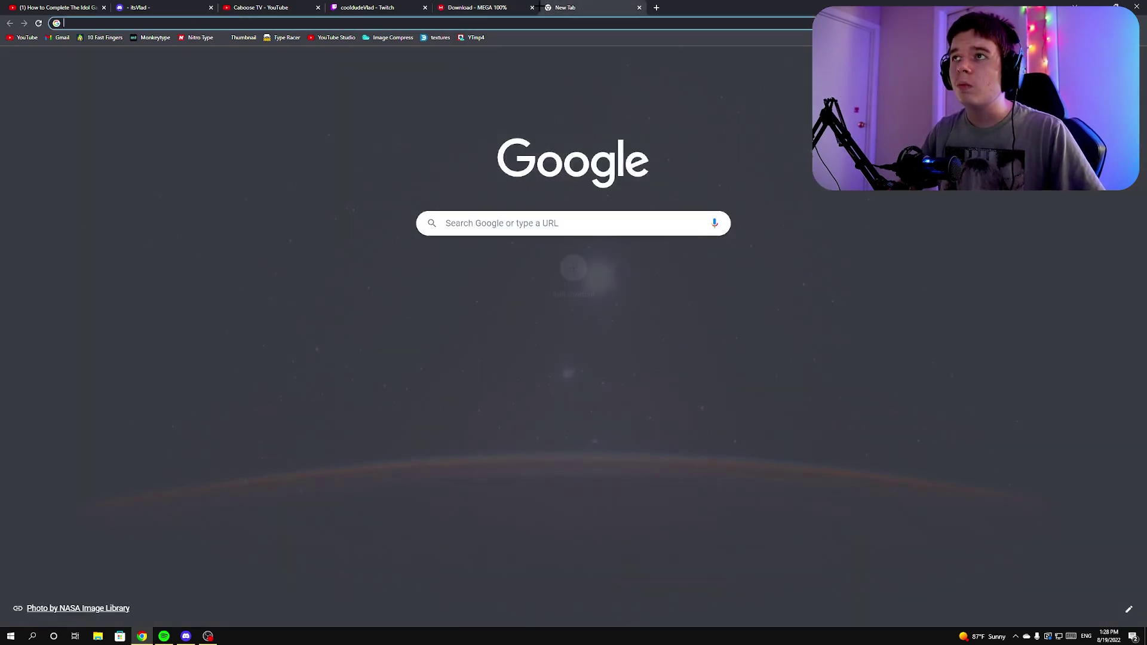
left_click(532, 7)
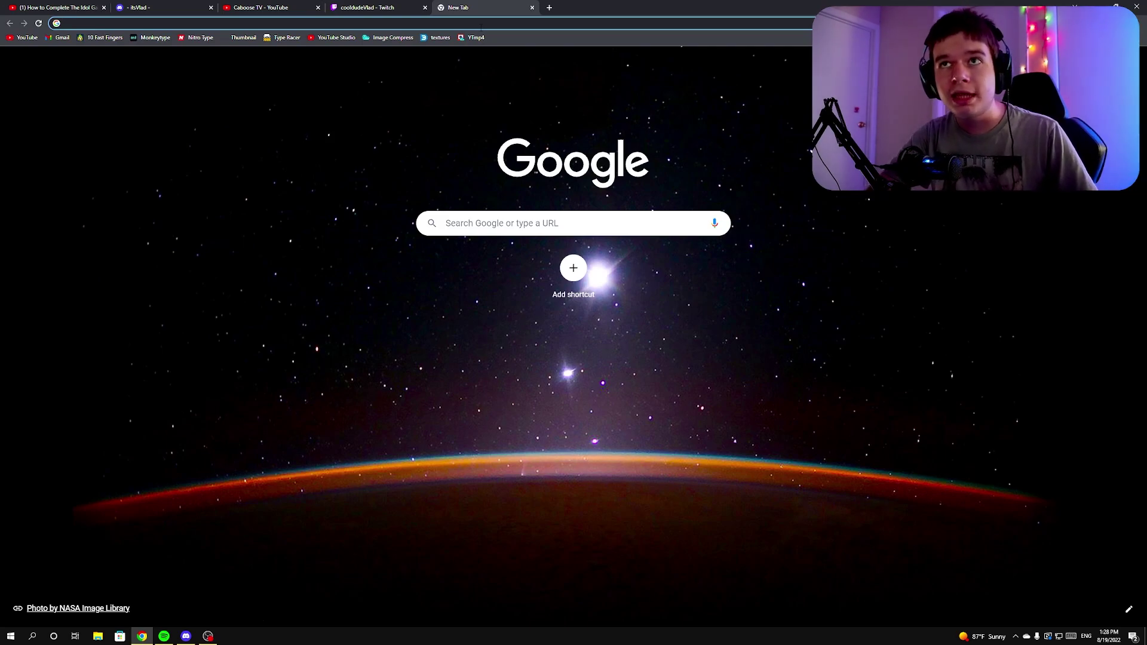
type("winrar")
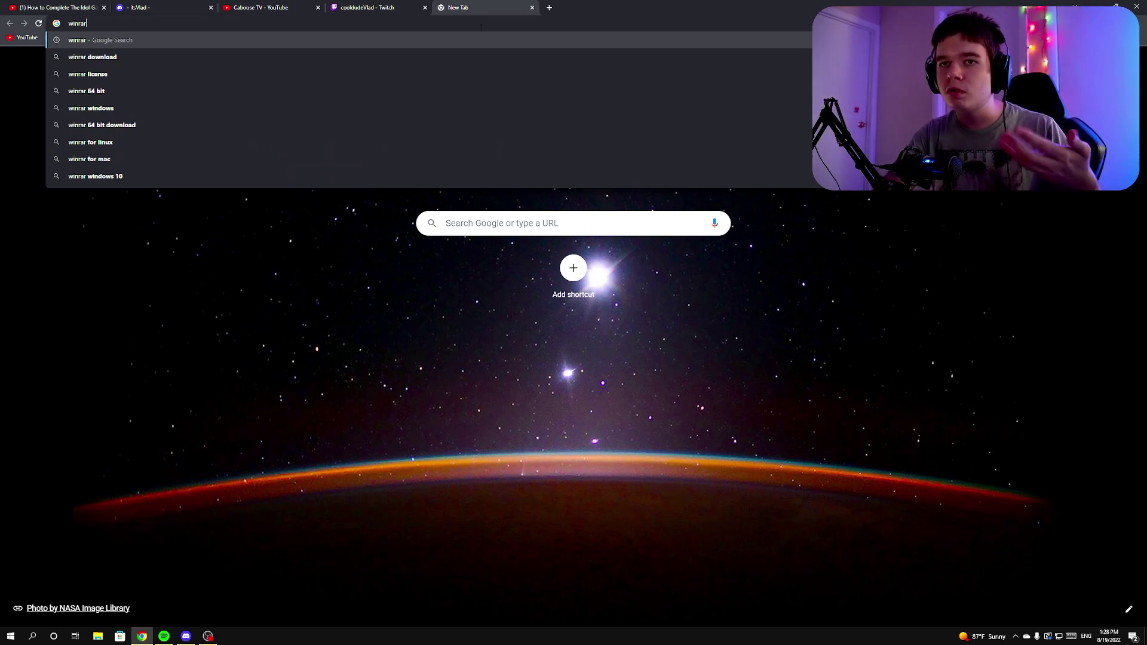
key("Return")
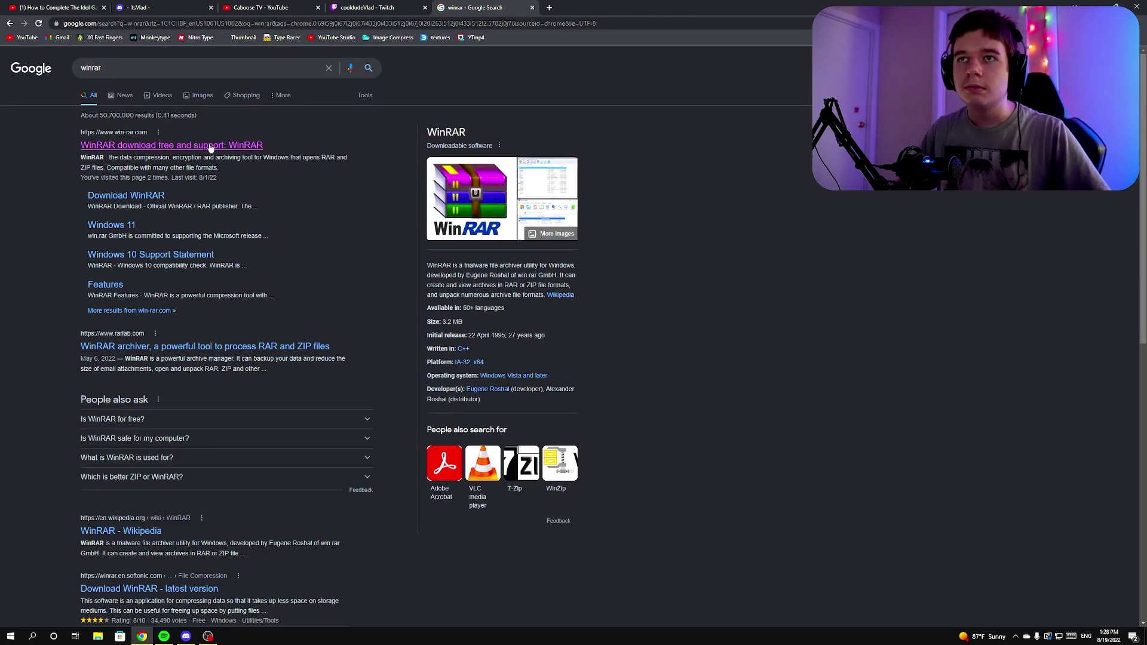
Download winrar-x64-611.exe from win-rar.com, then search Google for '7zip' in a fresh tab
left_click(164, 148)
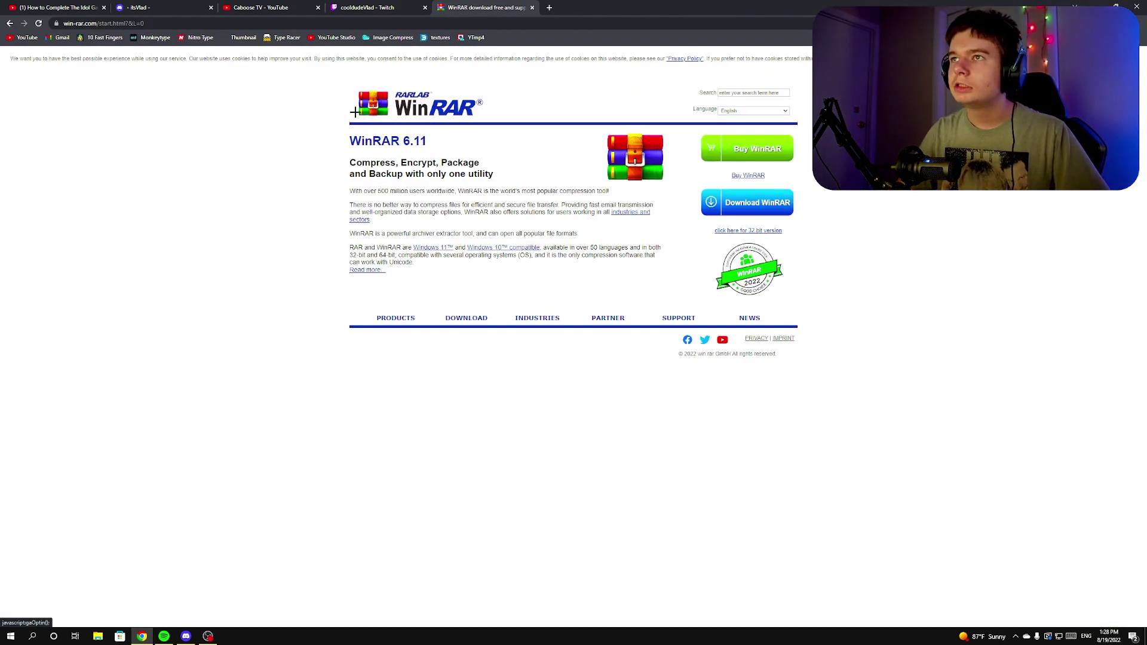
left_click(752, 214)
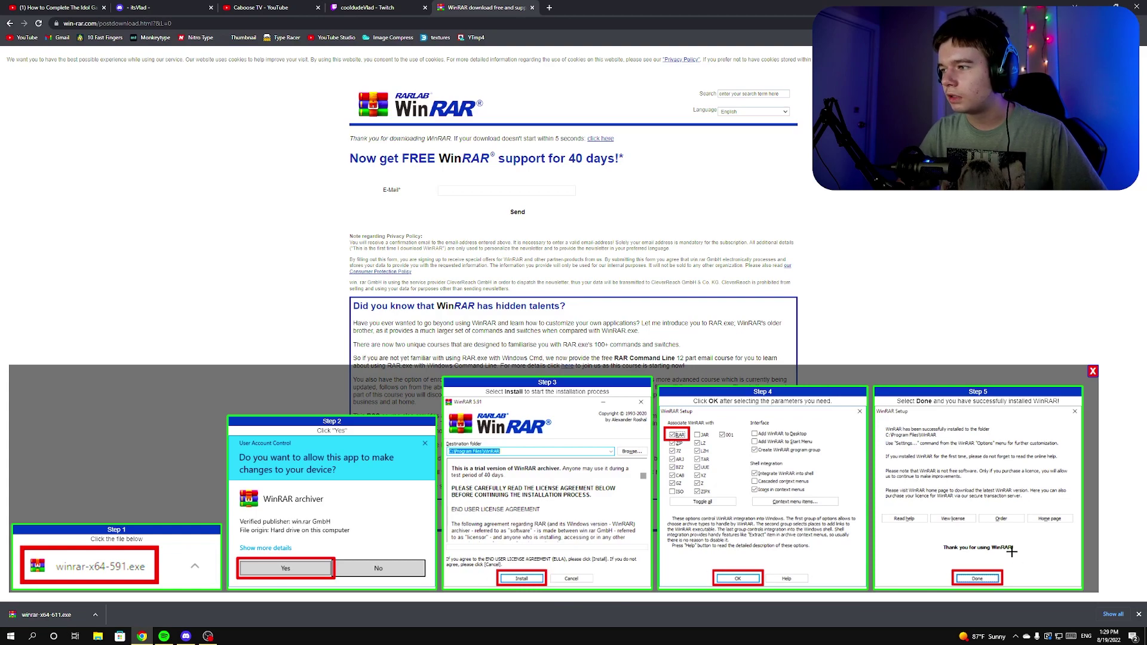
left_click(549, 7)
left_click(527, 8)
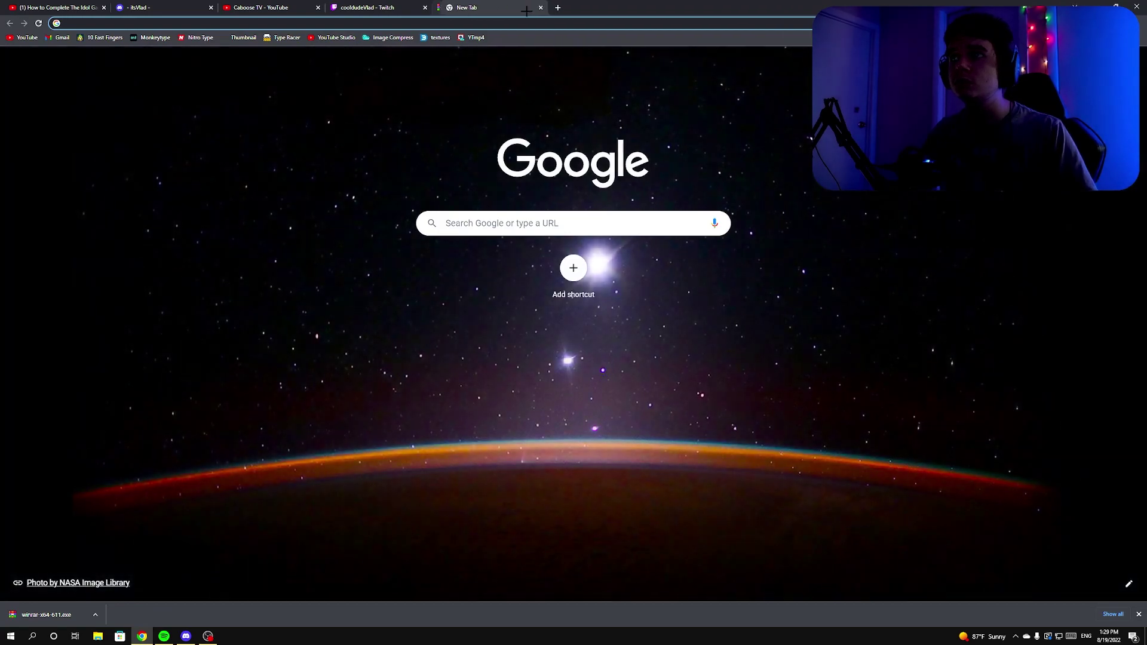
type("7zi")
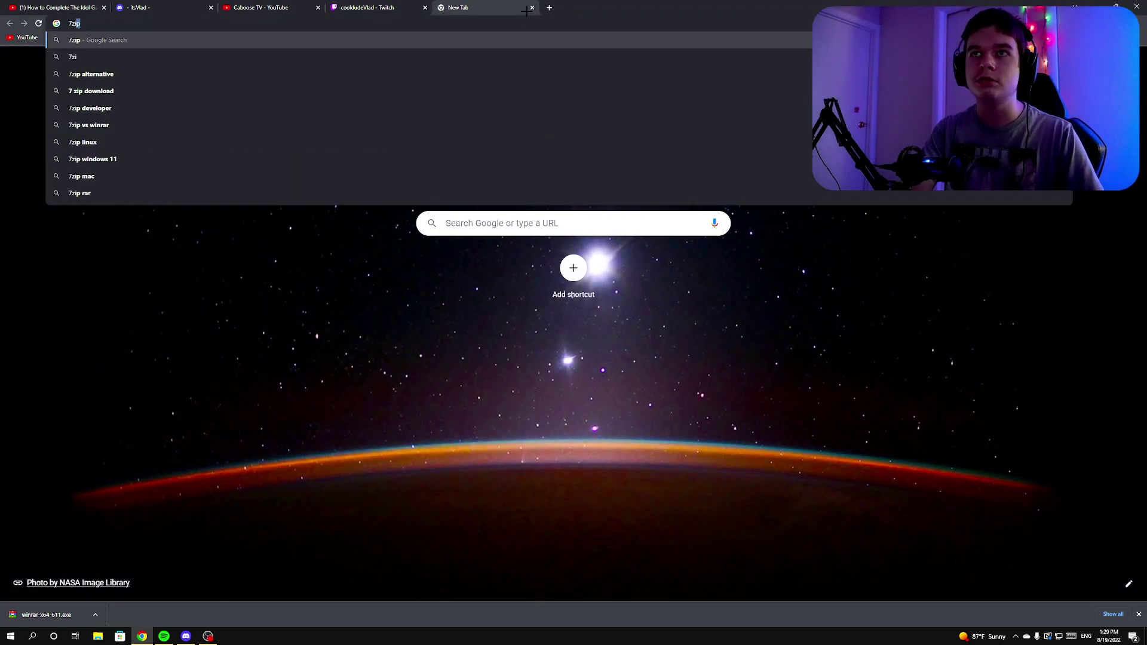
type("p")
key("Return")
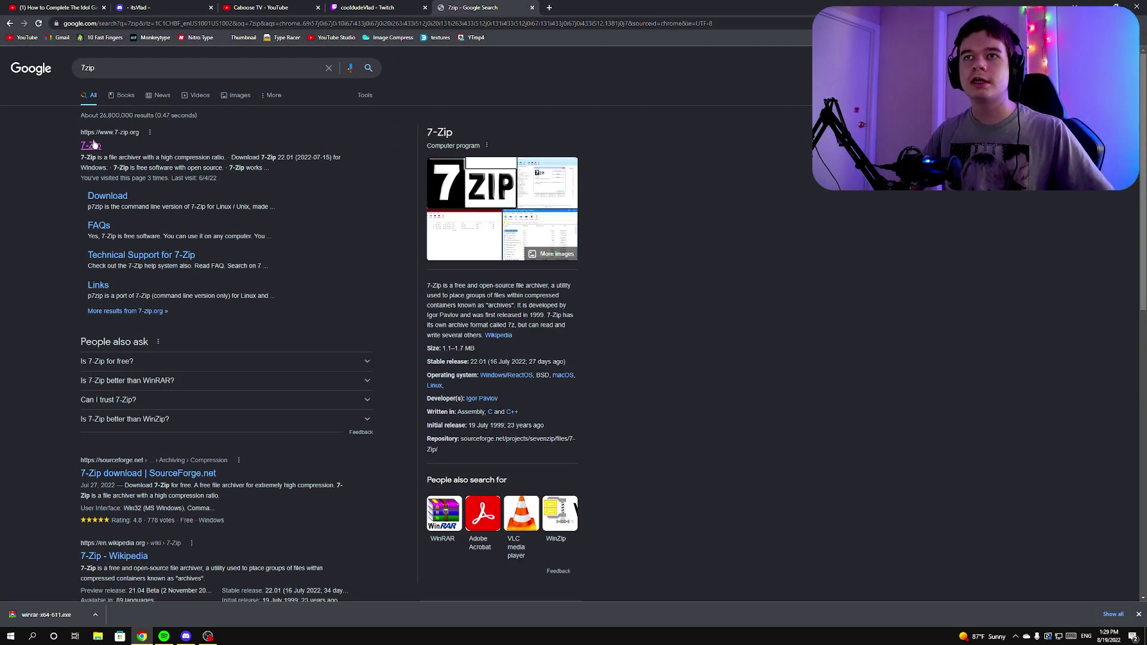